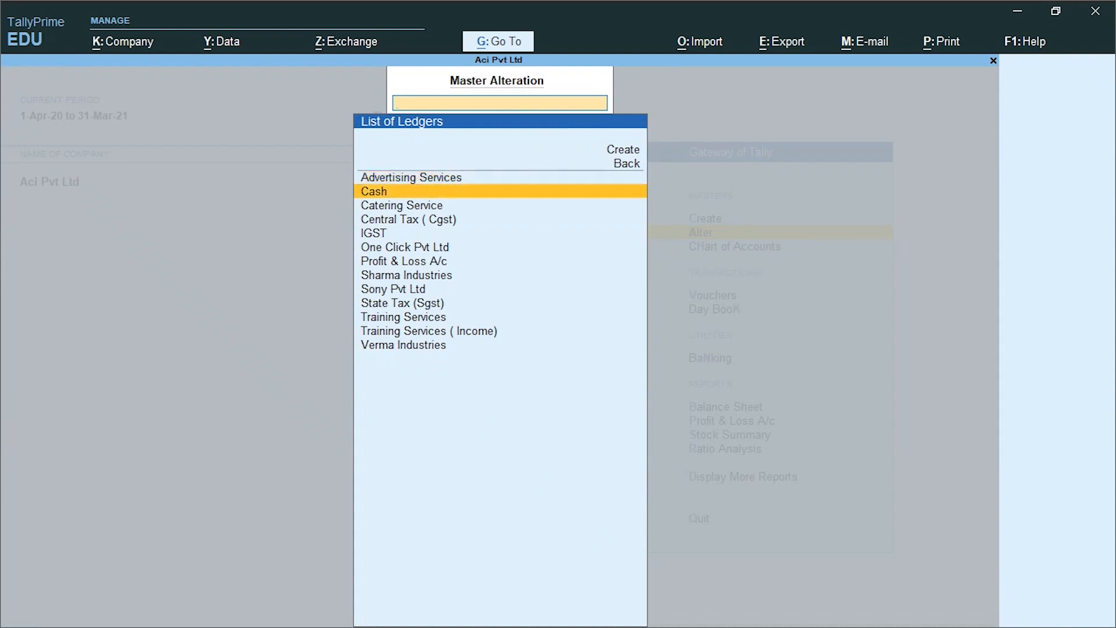
Review the state and GST registration details of the One Click Pvt Ltd ledger, and close it without changes.
key("Return")
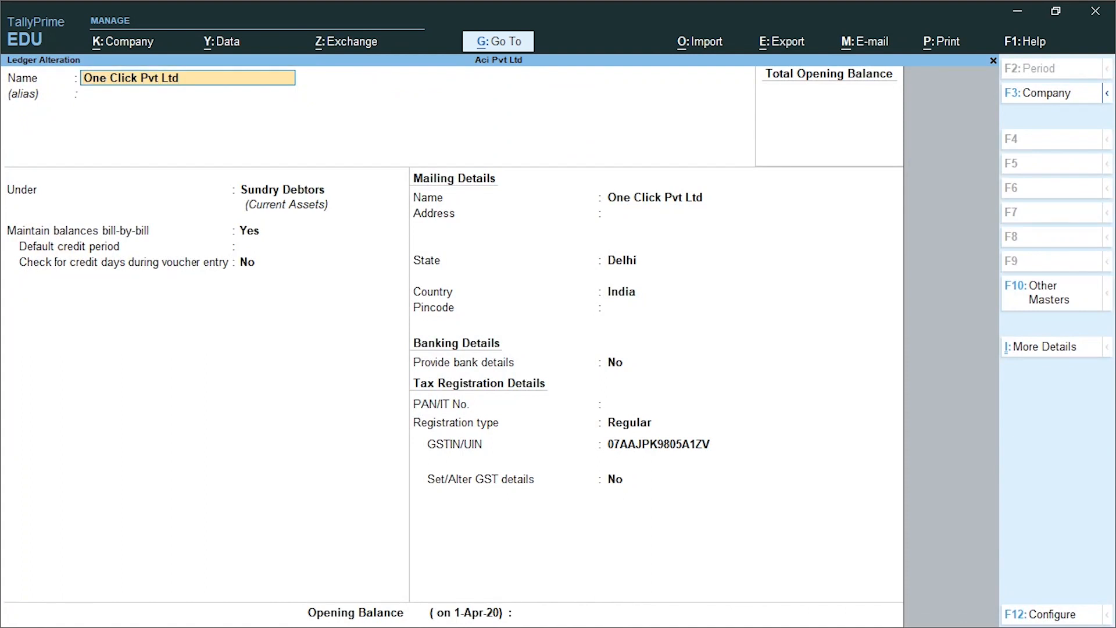
key("Escape")
key("Escape")
key("y")
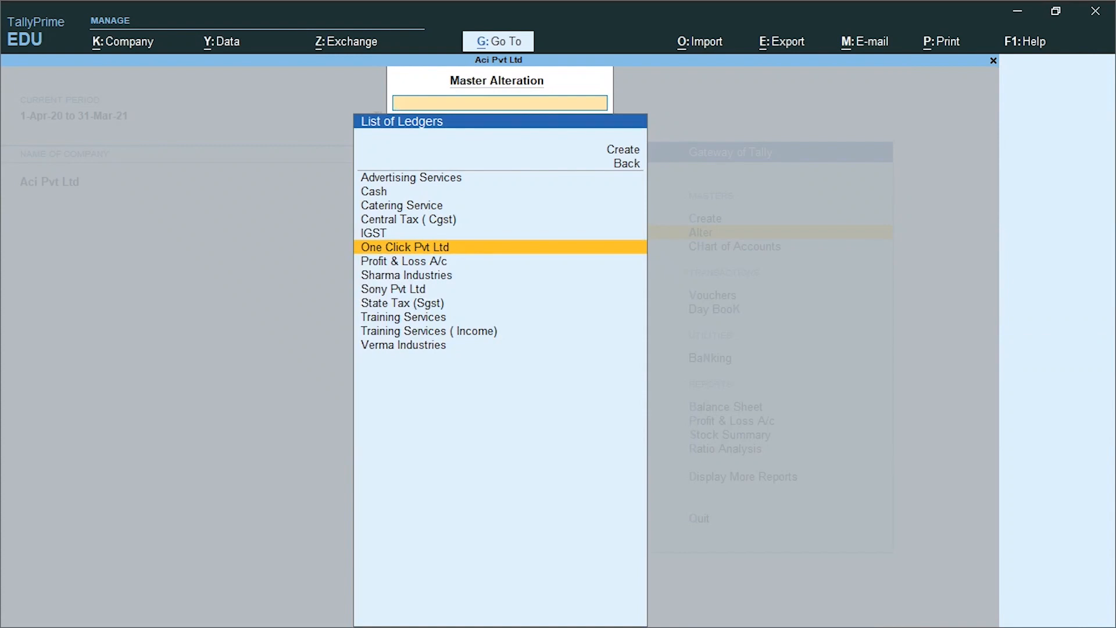
Review the state and GST registration details of the Verma Industries ledger, and return to the Gateway of Tally.
key("Down")
key("Down")
key("Down")
key("Down")
key("Down")
key("Down")
key("Down")
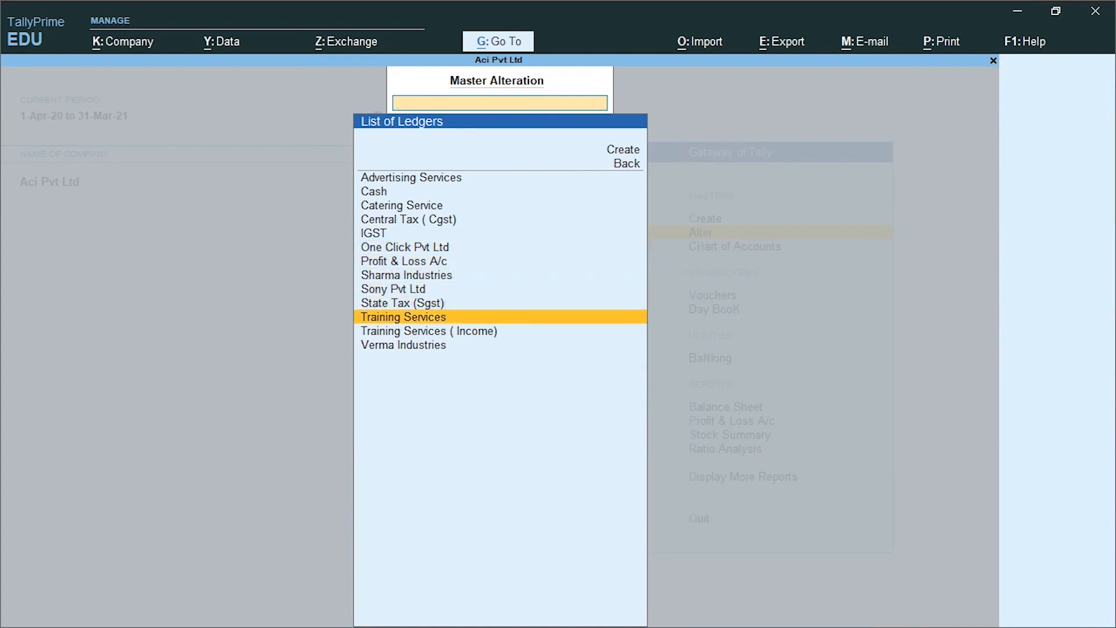
key("Return")
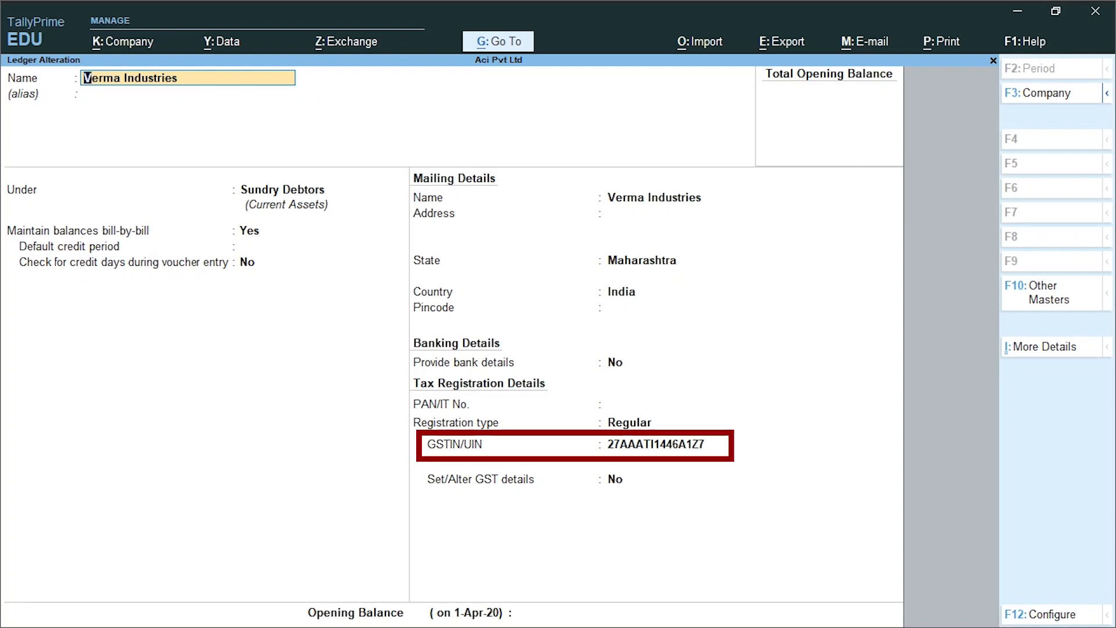
key("Escape")
key("Escape")
key("Return")
key("Escape")
key("Escape")
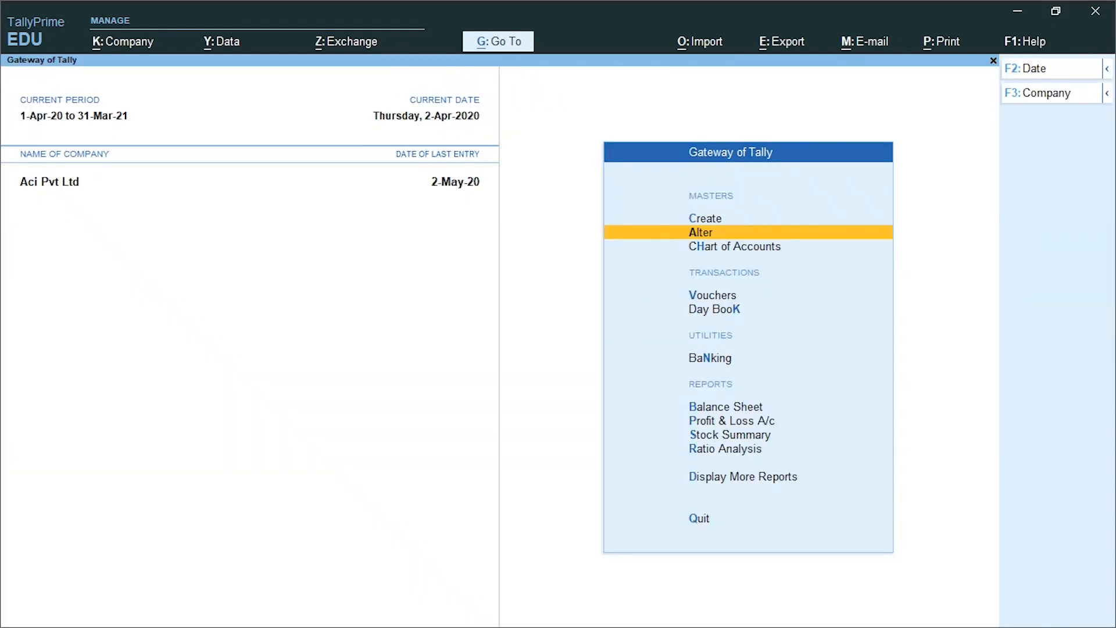
Start a new sales voucher and set its date to 1-5 (1-May-20).
key("Down")
key("Down")
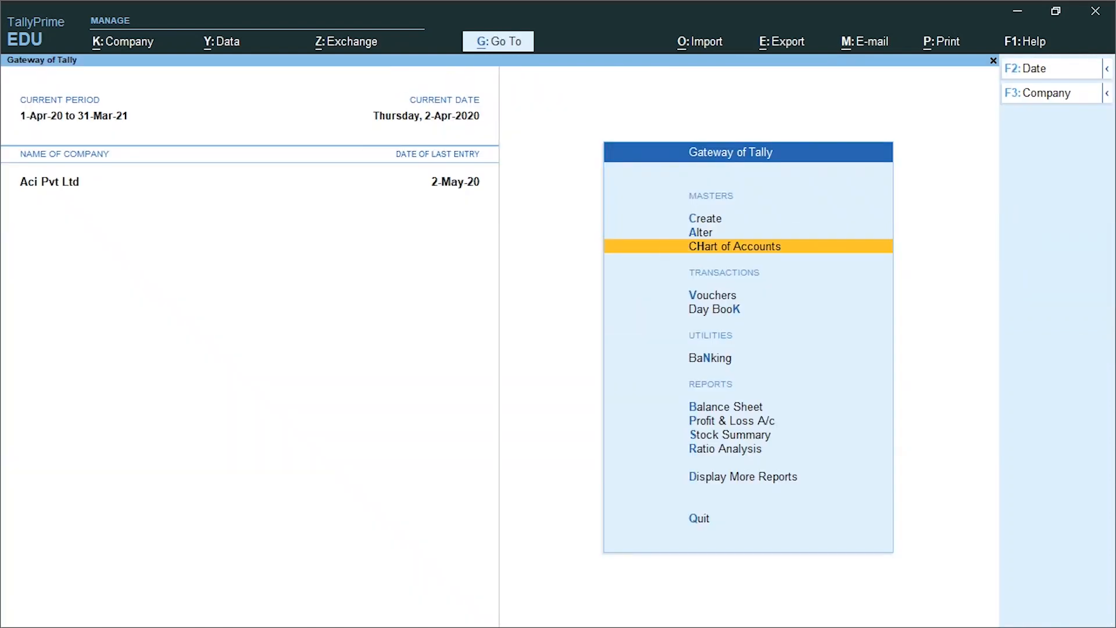
key("Return")
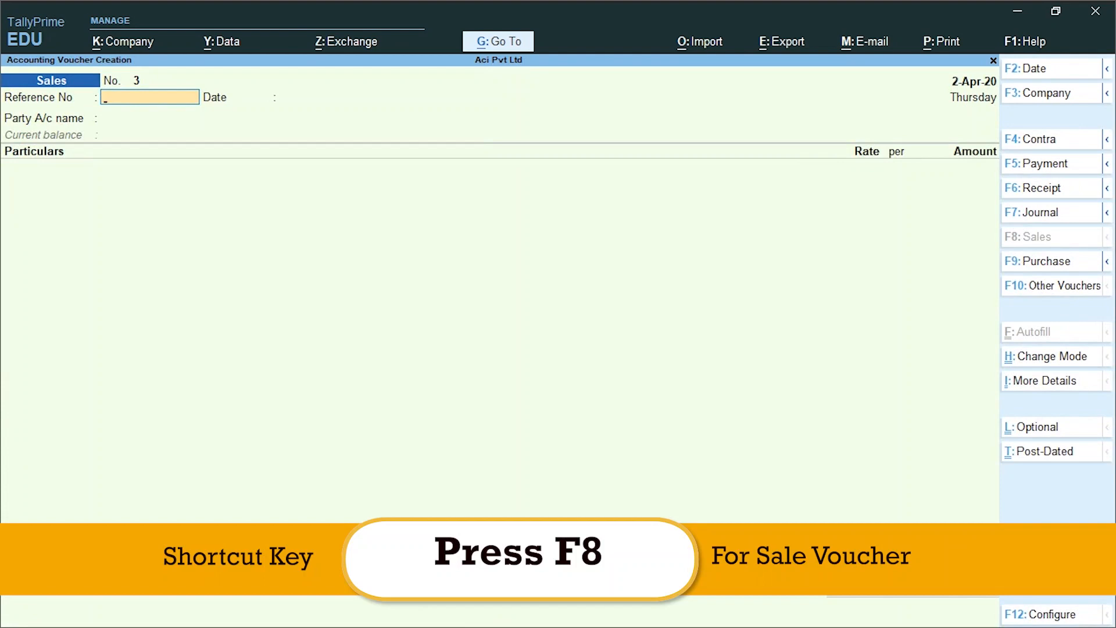
key("F2")
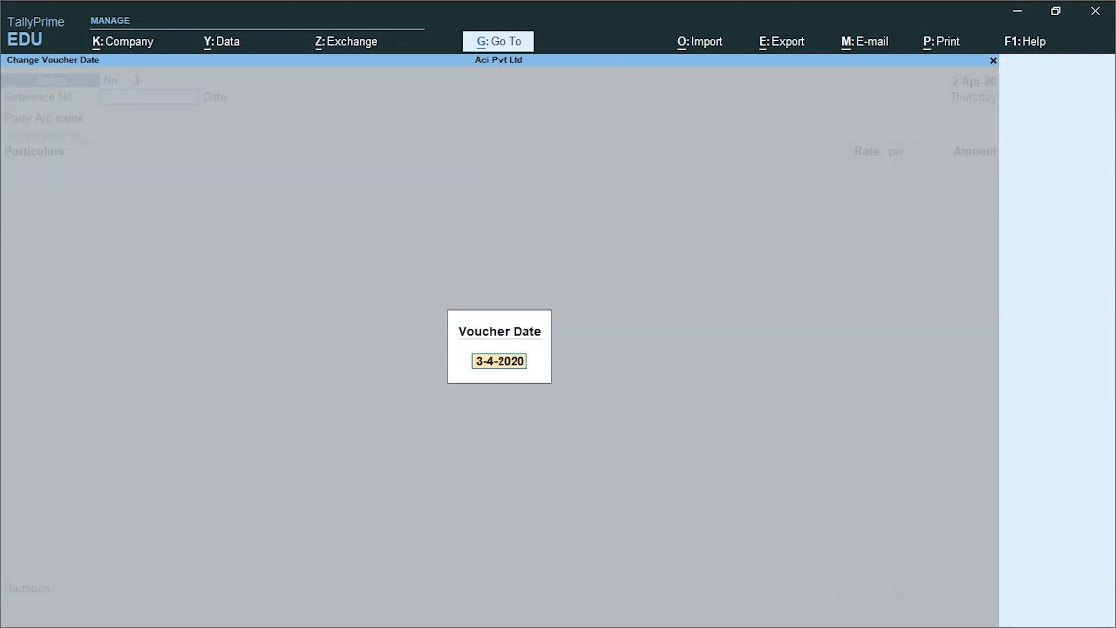
type("1-")
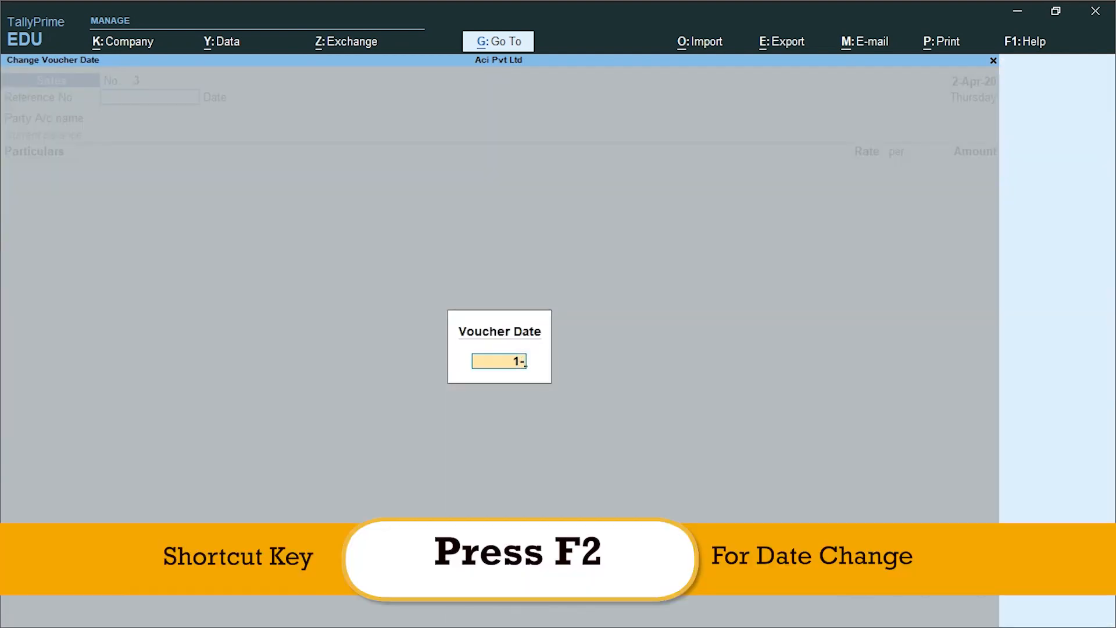
type("5")
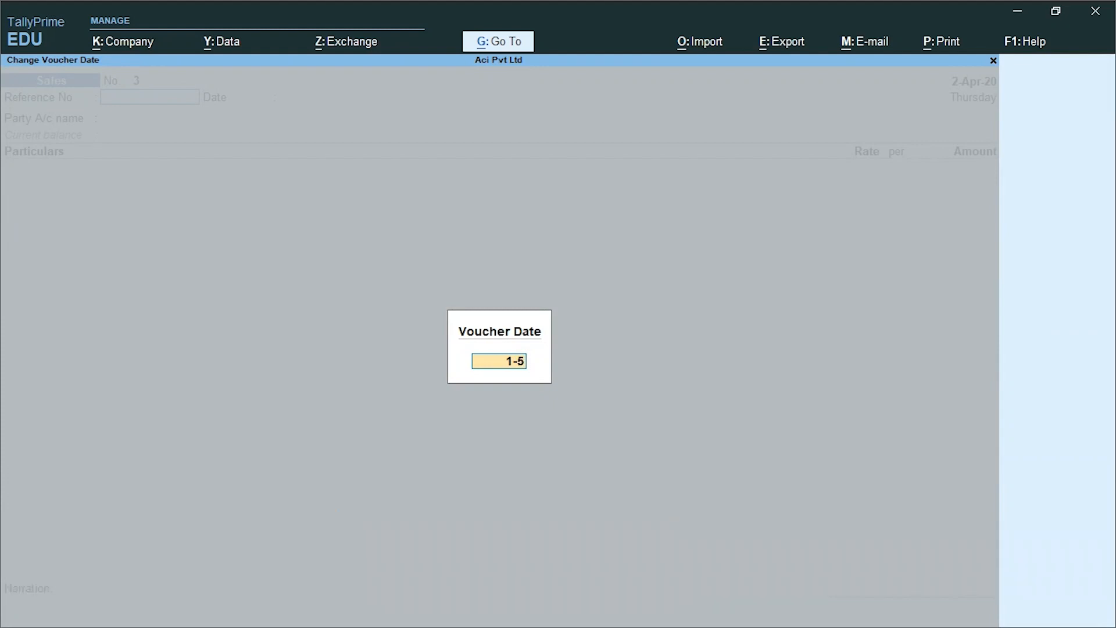
key("Return")
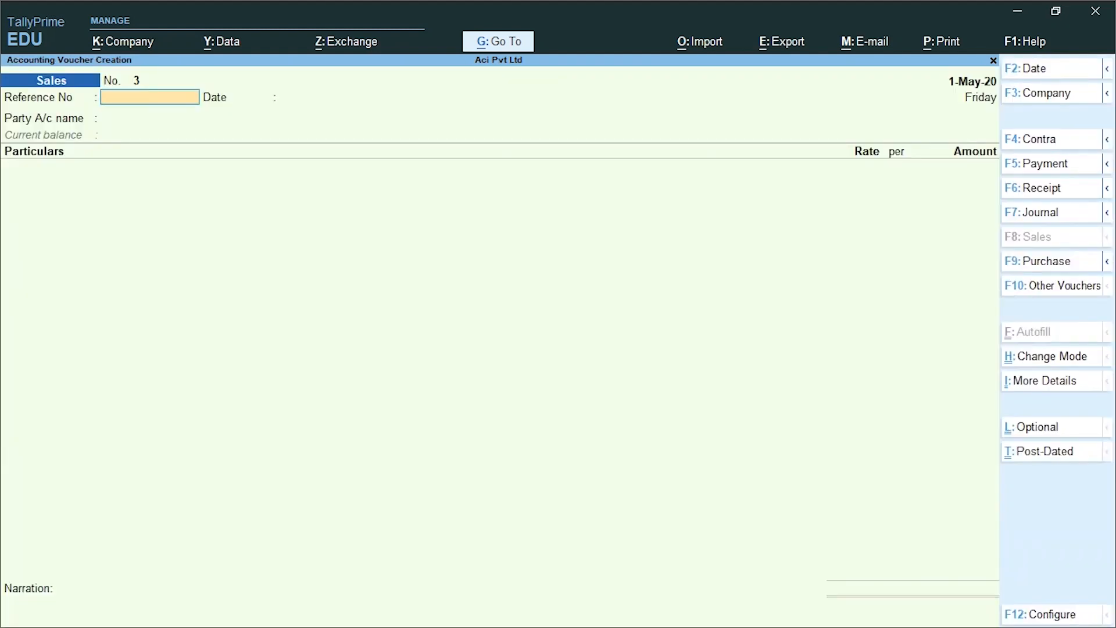
Enter sal\003 as the sales voucher's reference number and choose One Click Pvt Ltd as the party account.
type("sal\\003")
key("Return")
key("Return")
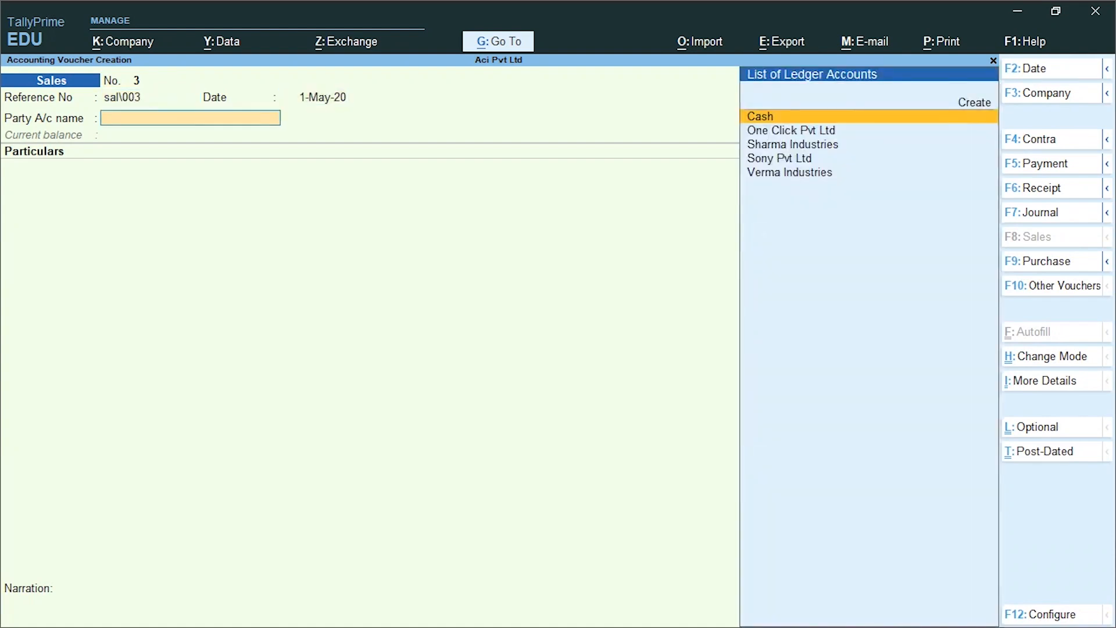
key("Down")
key("Return")
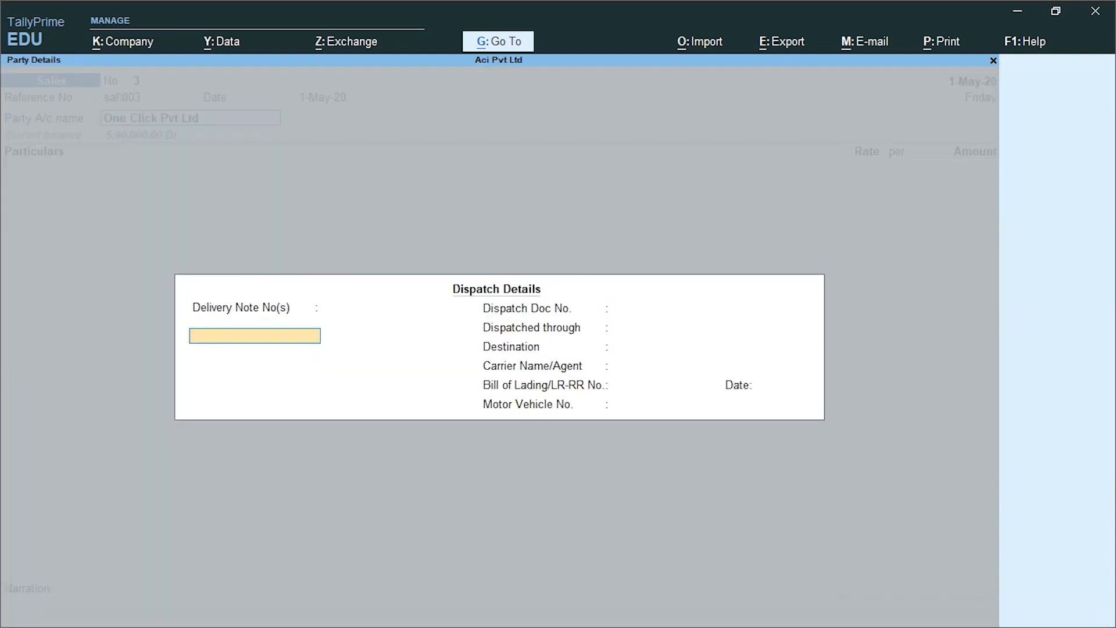
Leave the dispatch details blank and accept the default party details for One Click Pvt Ltd.
key("Return")
key("Return")
key("Return")
key("Return")
key("Return")
key("Return")
key("Return")
key("Return")
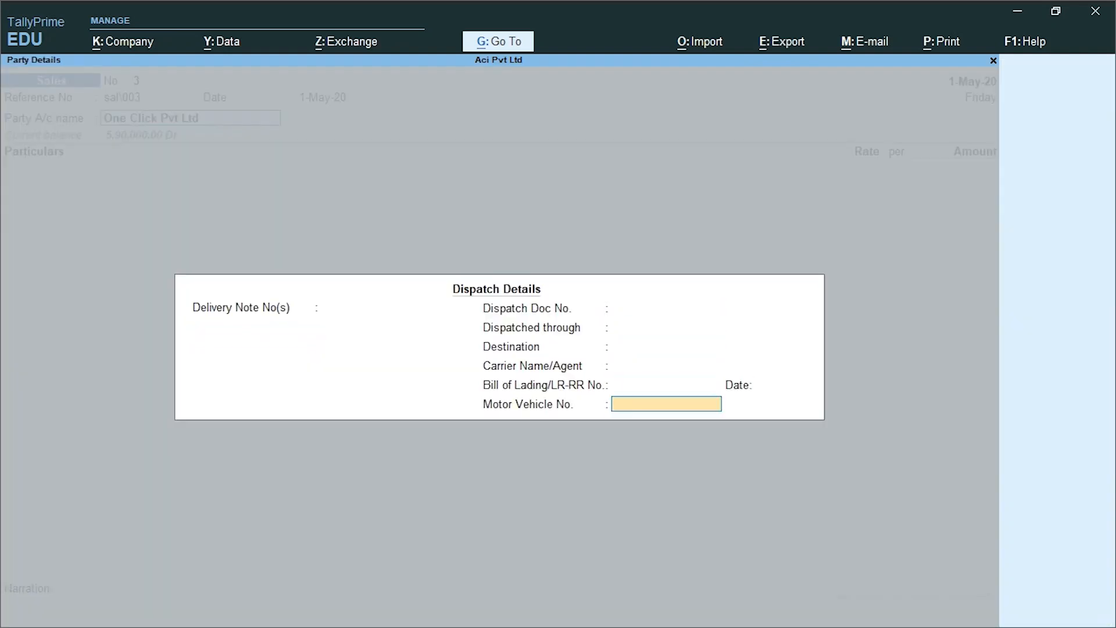
key("Return")
key("Return")
key("Return")
key("Return")
key("Return")
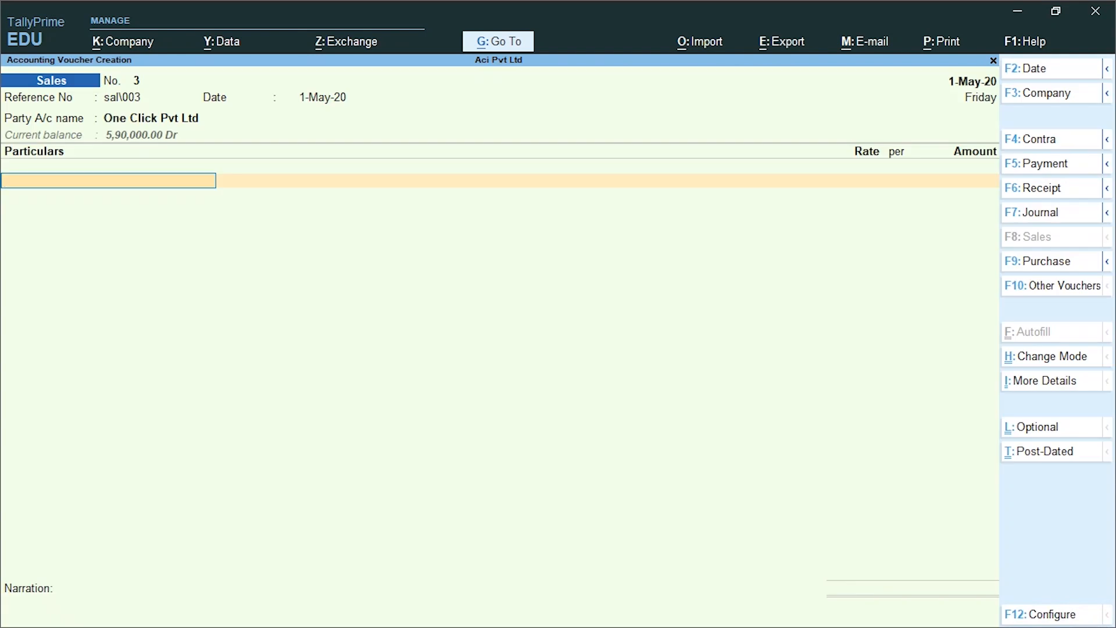
Add the Training Services ( Income) ledger to the voucher particulars with an amount of 70000.
type("T")
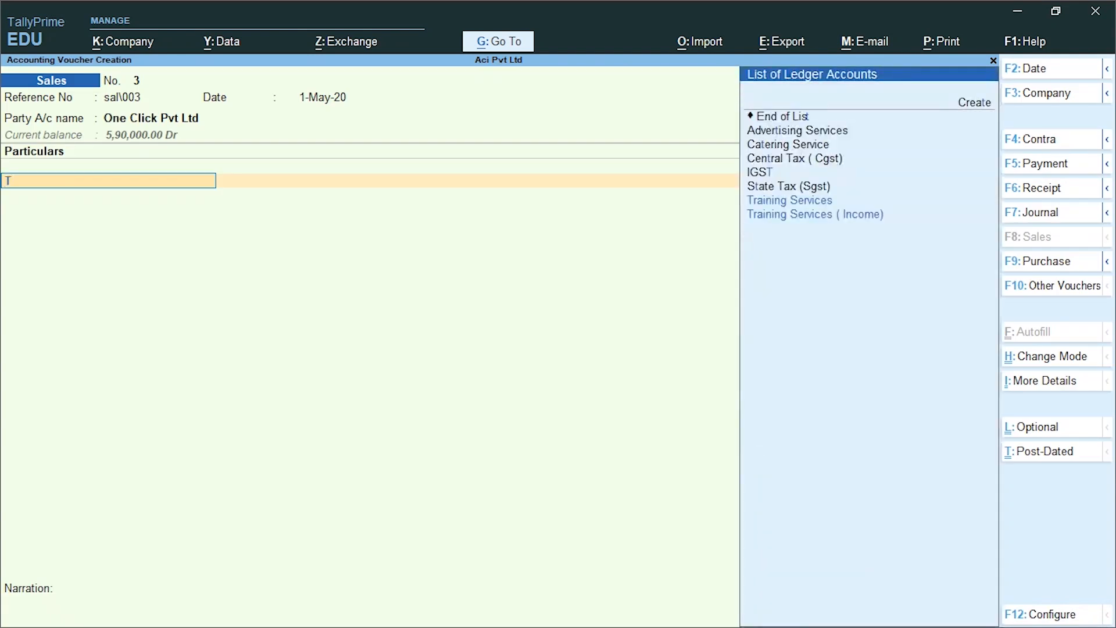
key("Down")
key("Return")
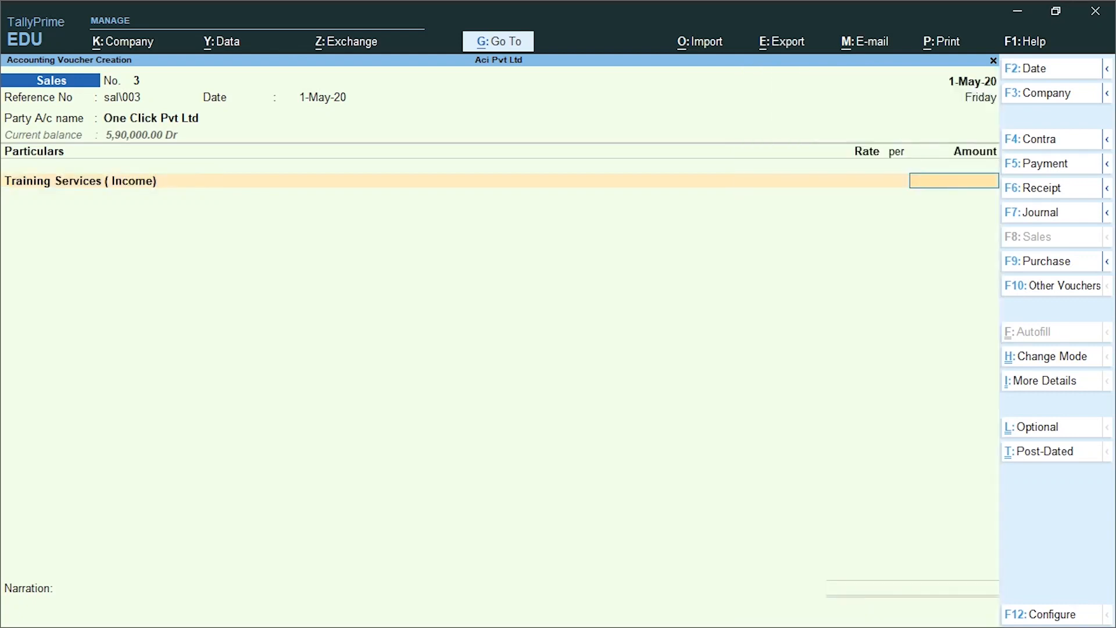
type("70000")
key("Return")
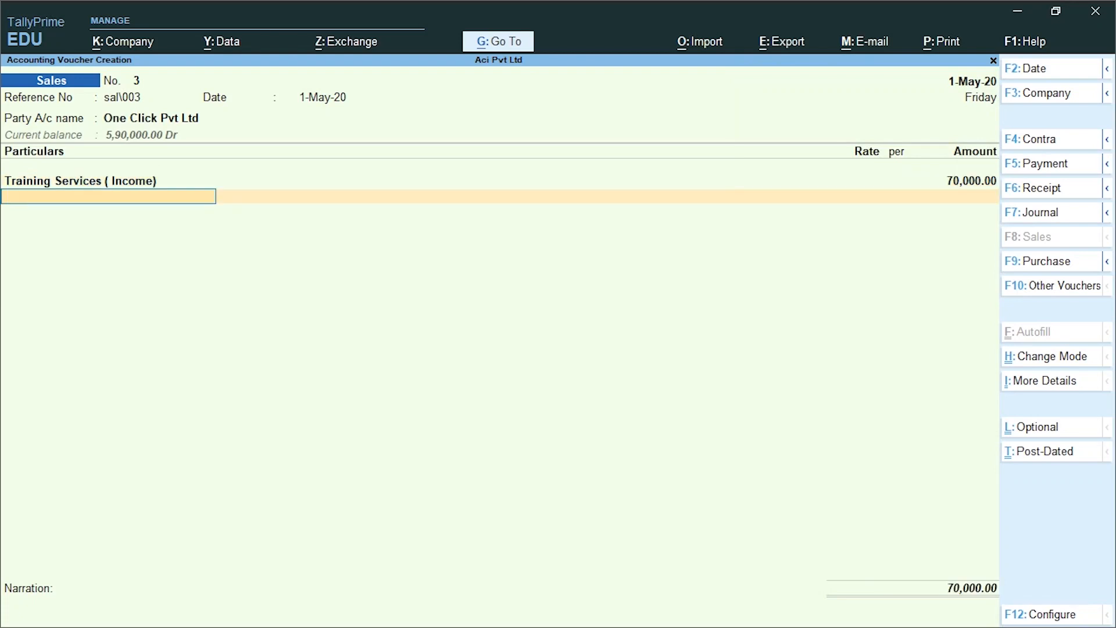
Add the State Tax (Sgst) and Central Tax ( Cgst) ledgers with their calculated amounts, and end the particulars.
type("S")
key("Return")
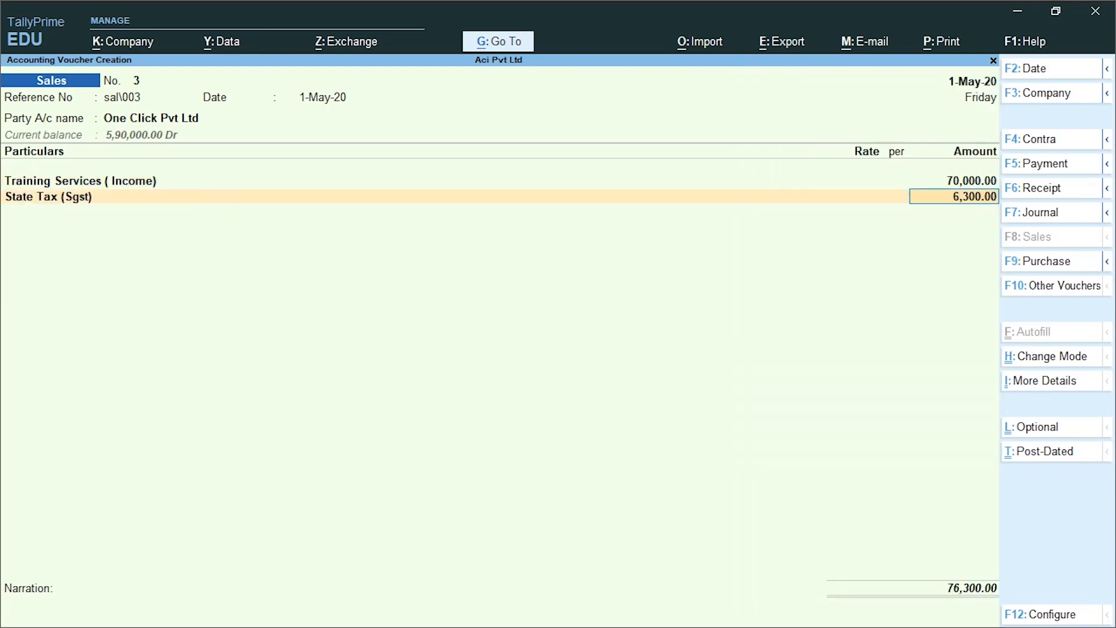
key("Return")
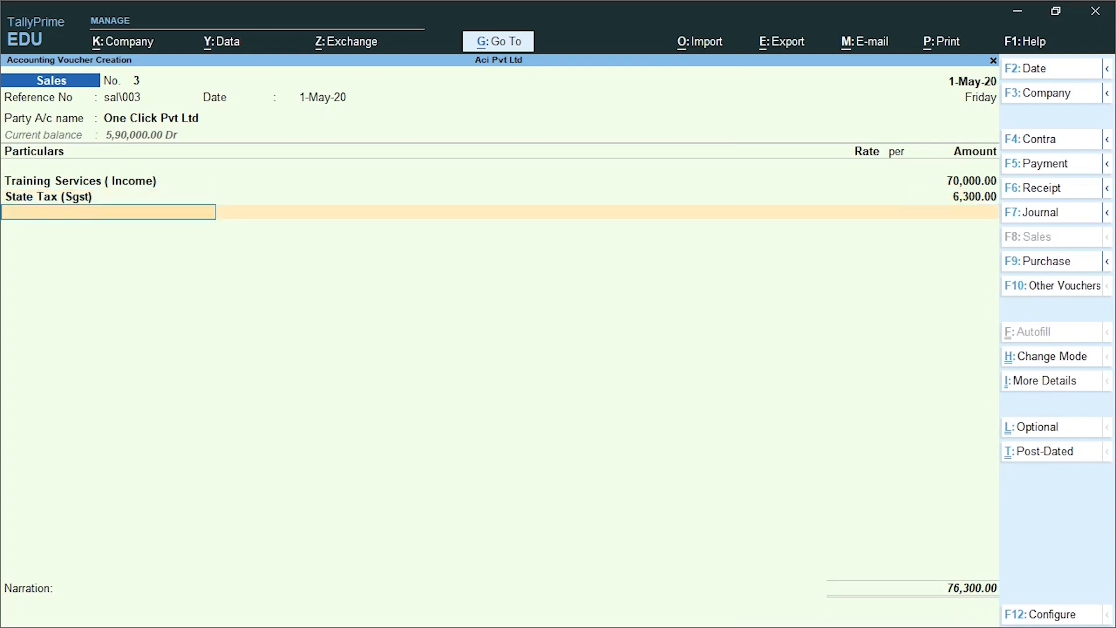
type("C")
key("Down")
key("Return")
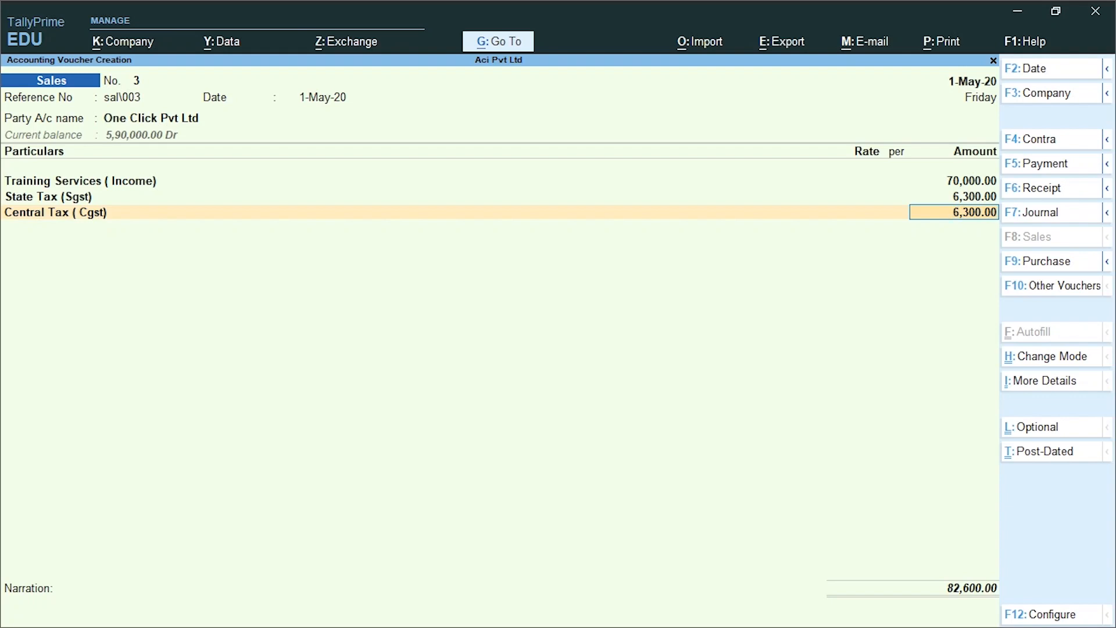
key("Return")
key("Return")
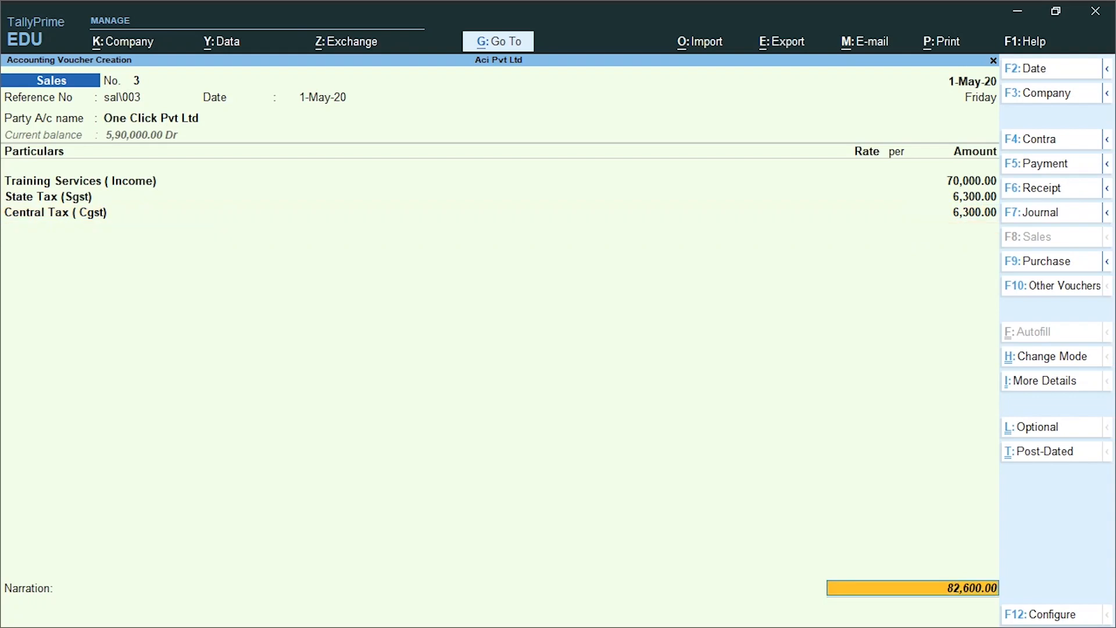
Record the bill as New Ref Sal\003 for the full amount, leave the narration empty and save the sales voucher.
key("Return")
key("Return")
type("Sal\\003")
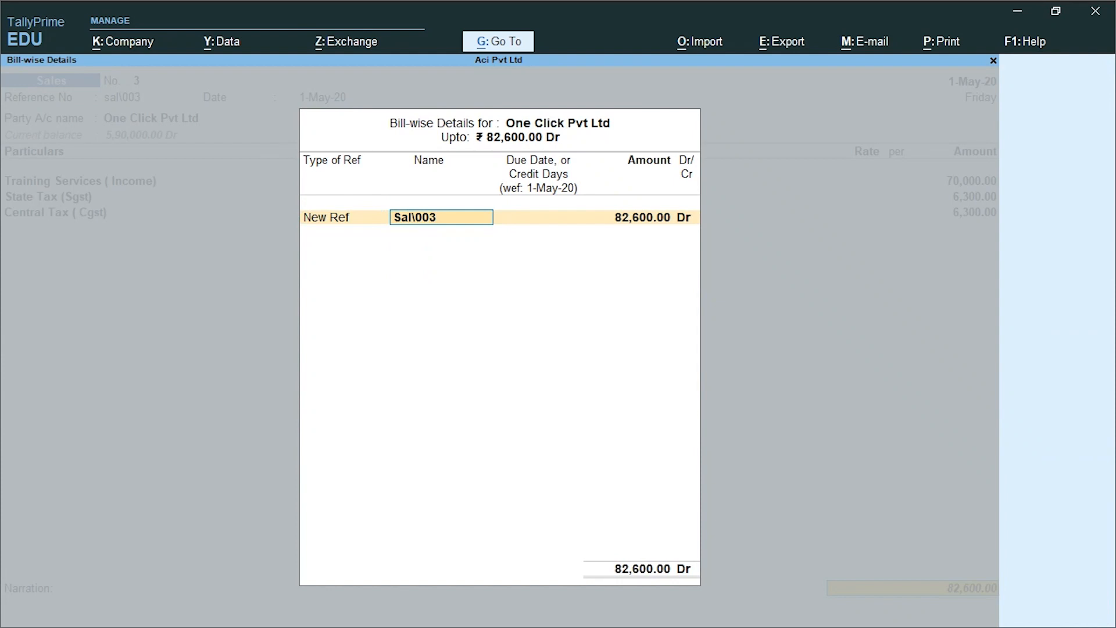
key("Return")
key("Return")
key("Return")
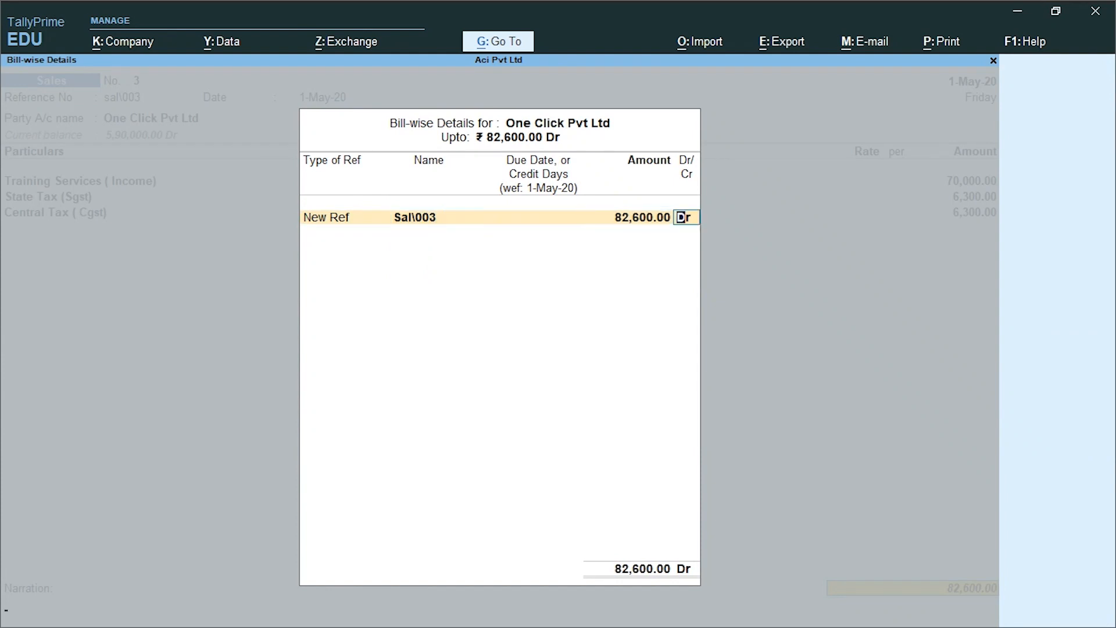
key("Return")
key("Return")
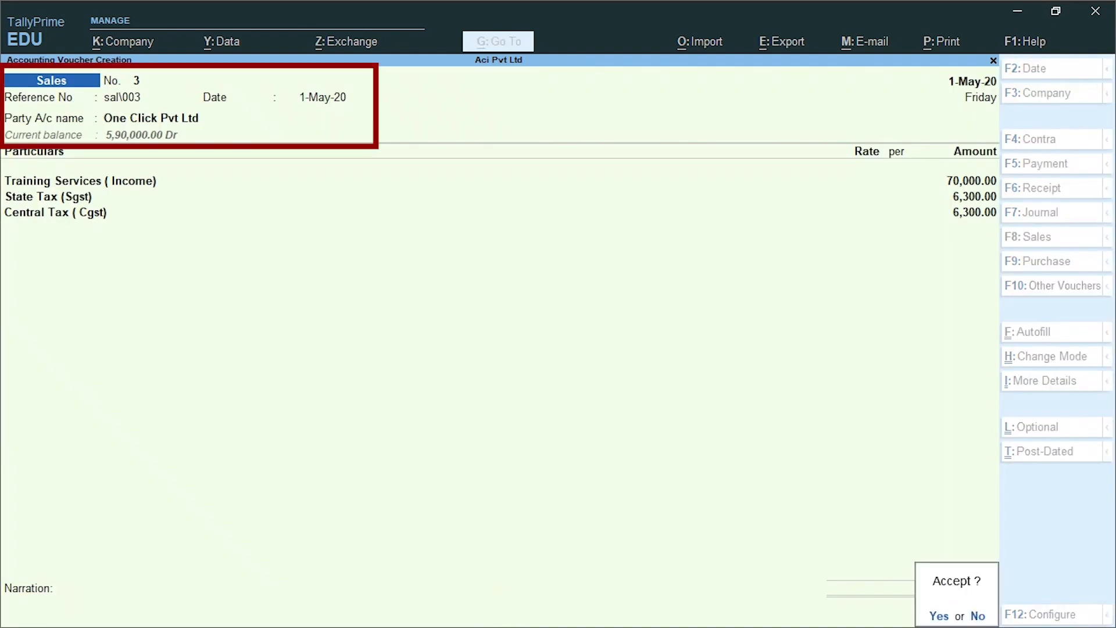
key("Return")
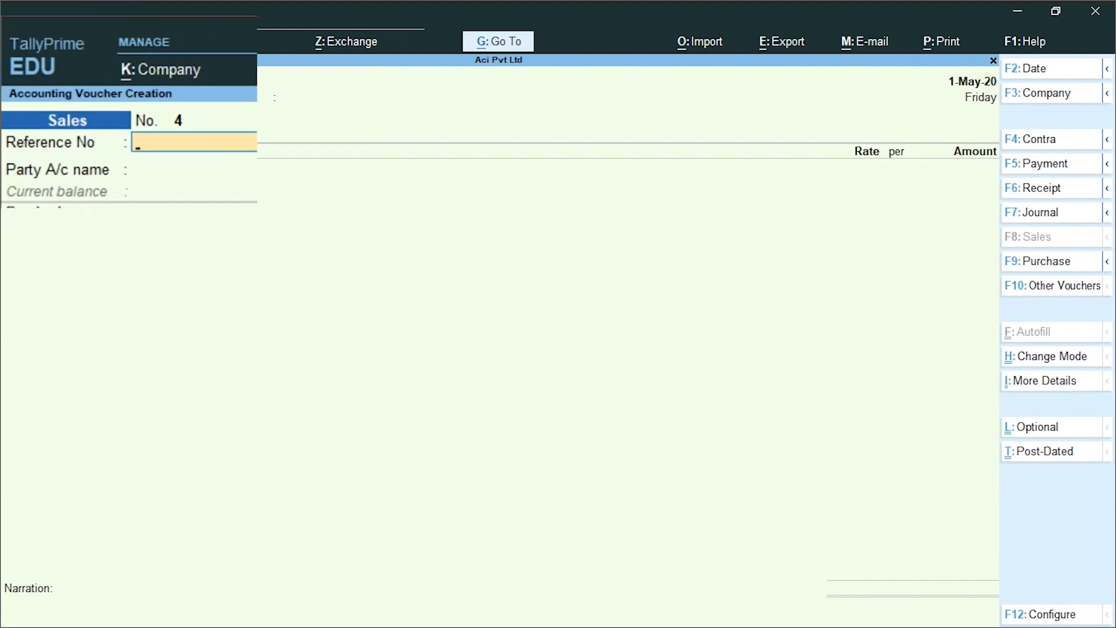
Enter sal\004 as the new sales voucher's reference number and choose Verma Industries as the party account.
type("sal\\004")
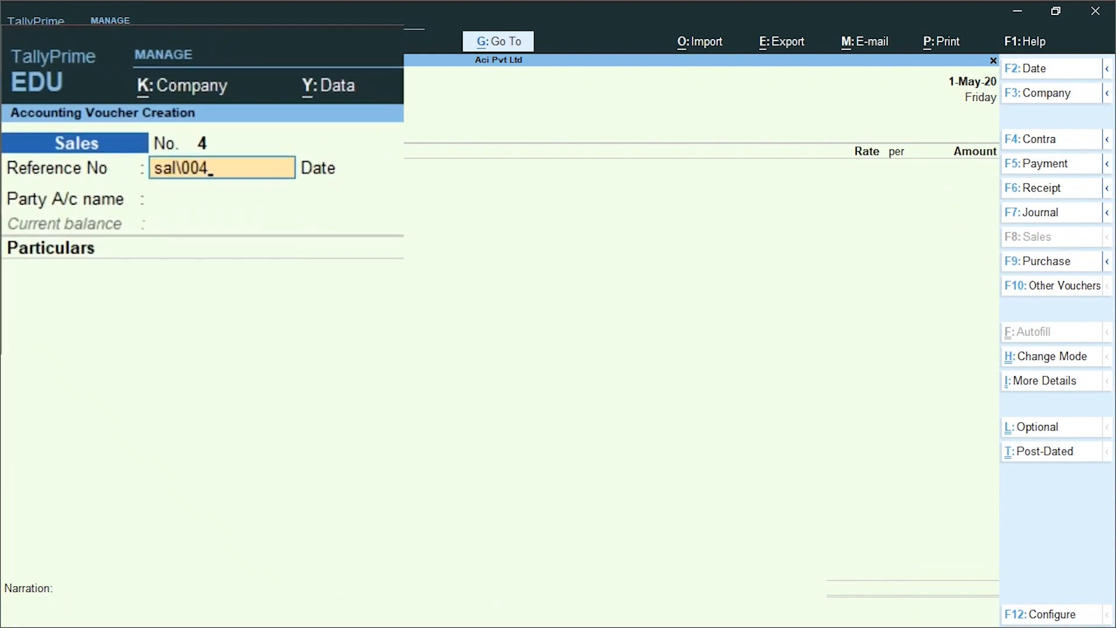
key("Return")
key("Return")
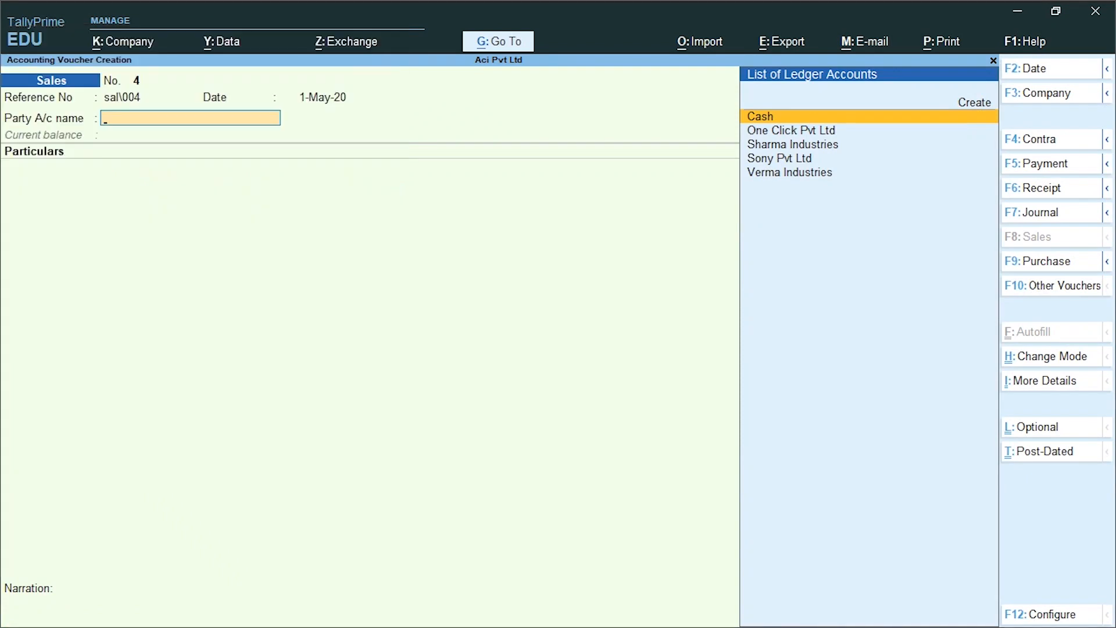
type("V")
key("Return")
Leave the dispatch details blank and accept the Verma Industries party details with Maharashtra as state and place of supply.
key("Return")
key("Return")
key("Return")
key("Return")
key("Return")
key("Return")
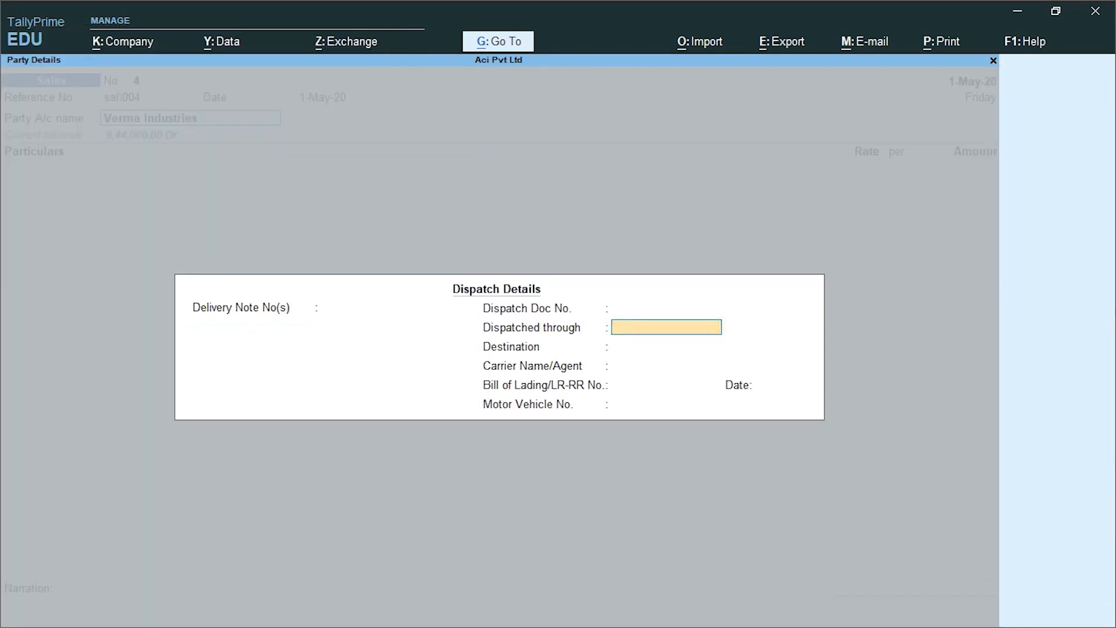
key("Return")
key("Return")
key("Return")
key("Return")
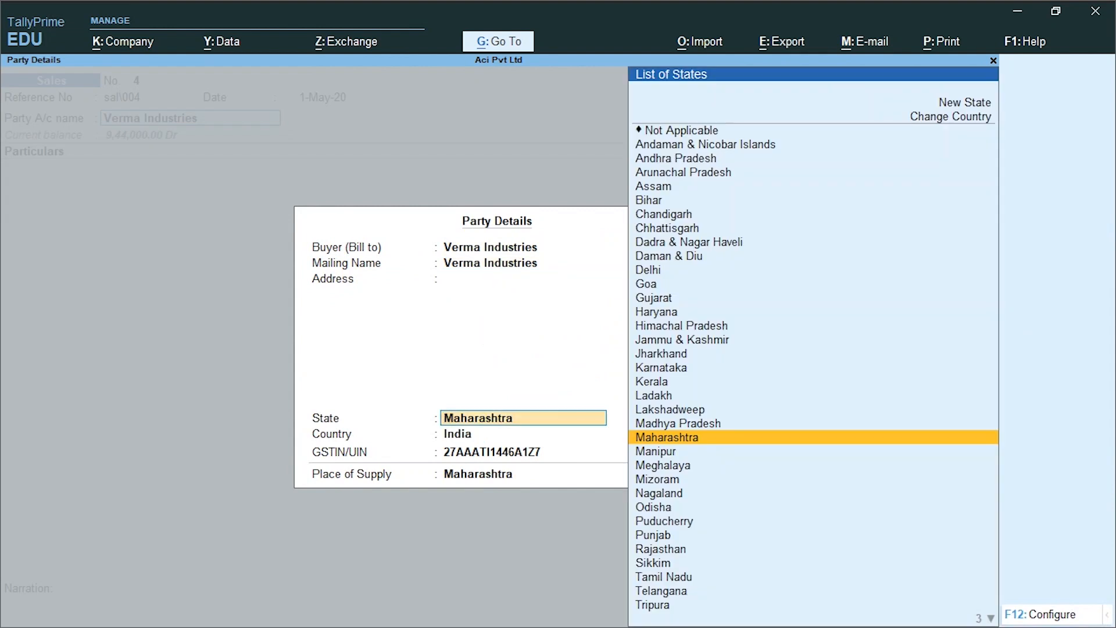
key("Return")
key("Return")
key("Return")
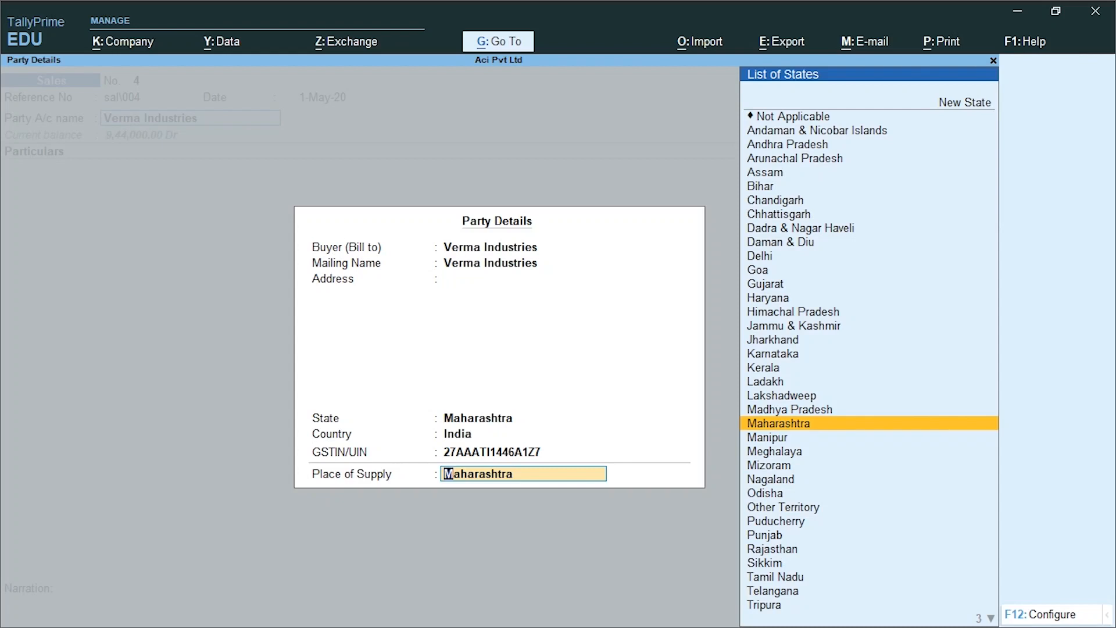
key("Return")
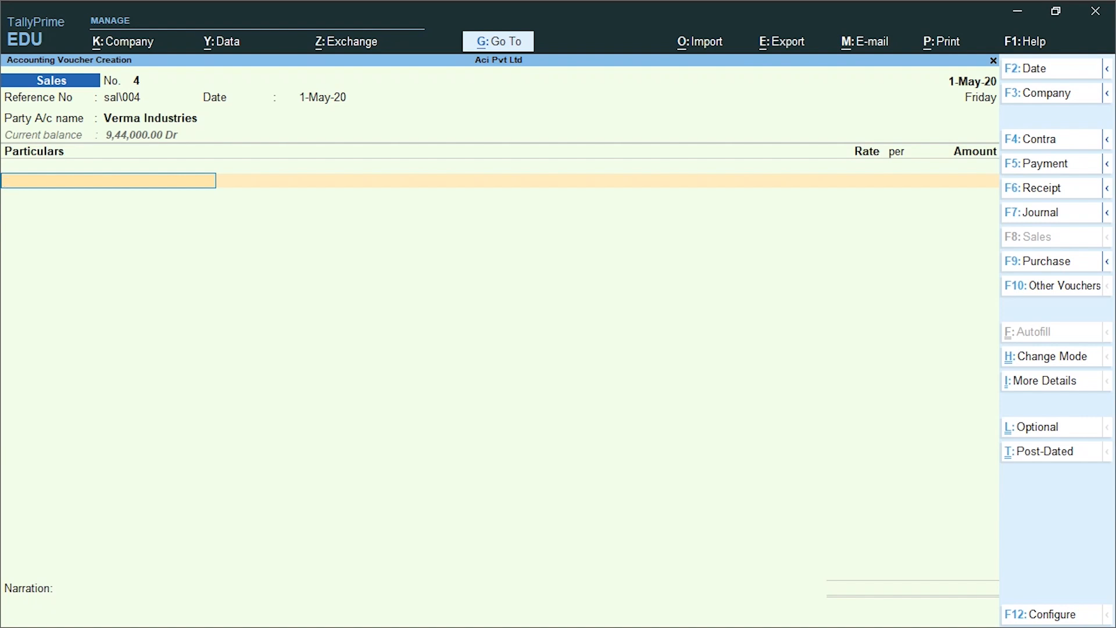
Add the Catering Service ledger to the voucher particulars with an amount of 45000.
type("Catering Service")
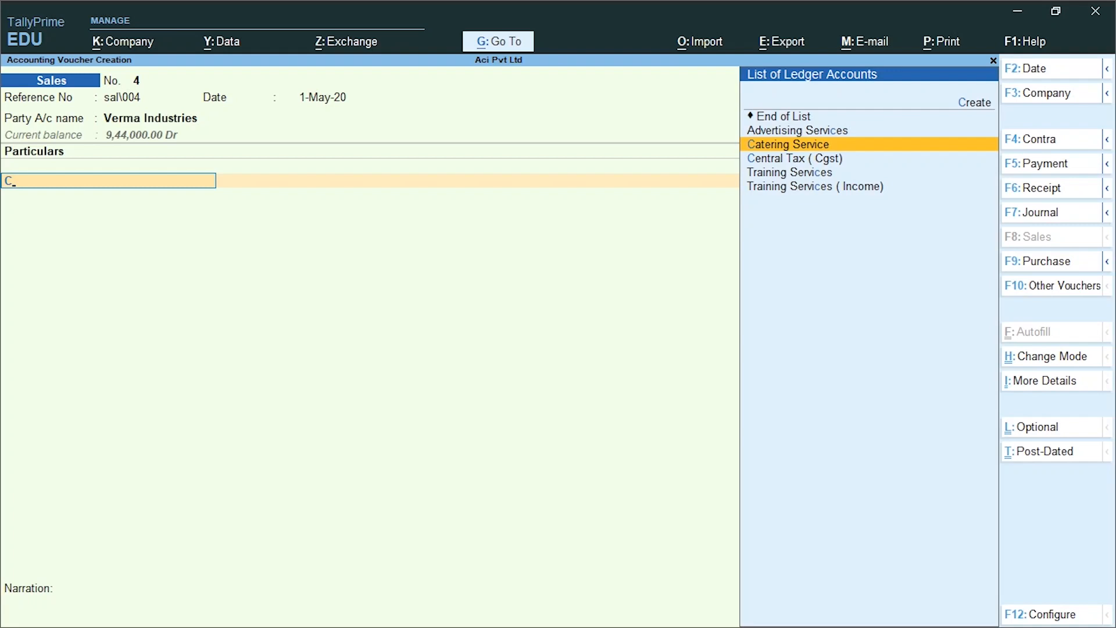
key("Return")
type("45000")
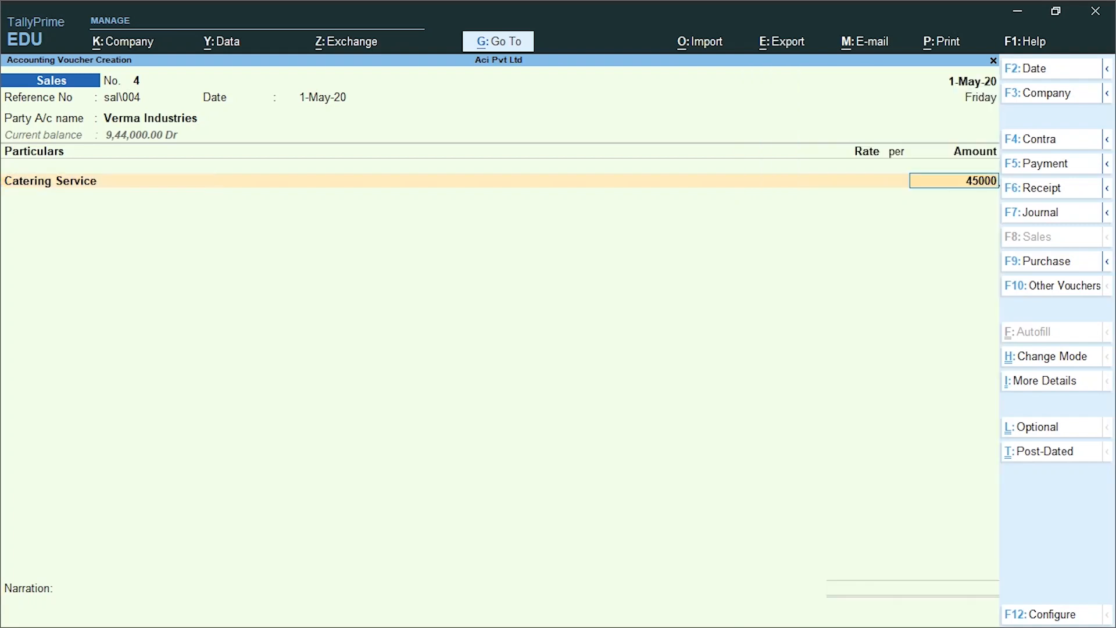
key("Return")
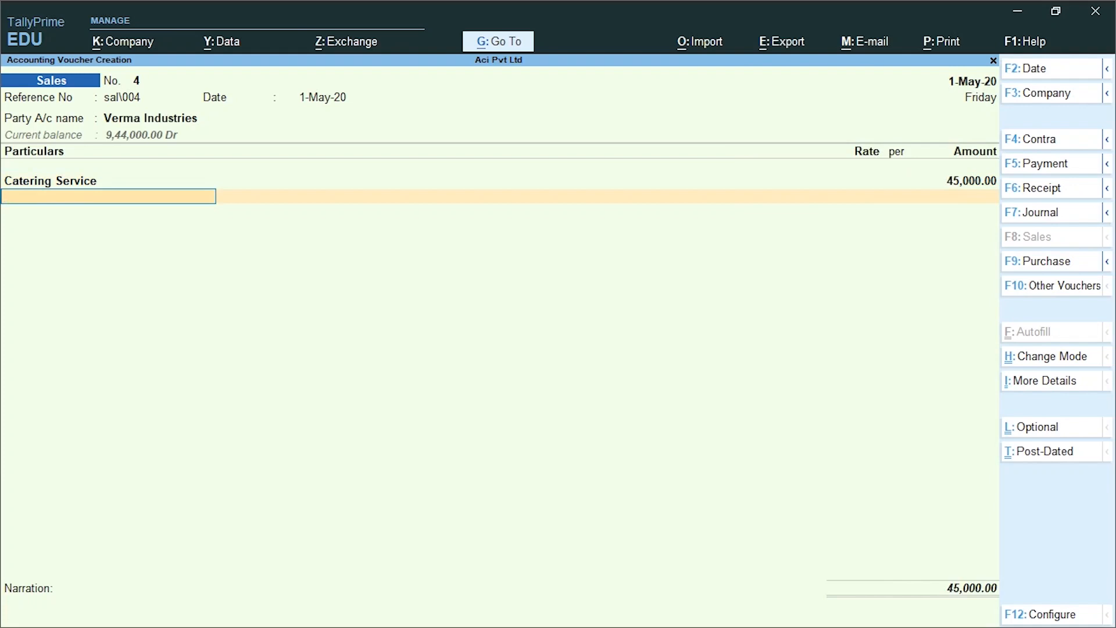
Add the IGST ledger to the voucher particulars, accept its calculated amount and end the ledger list.
type("i")
key("Return")
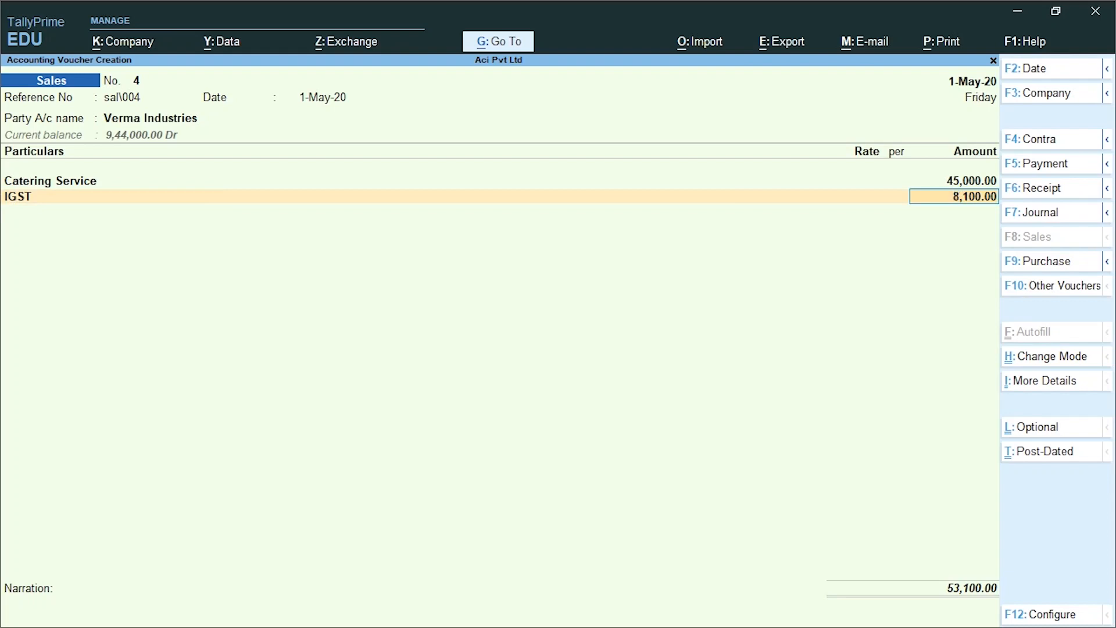
key("Return")
key("Return")
Record the bill as New Ref Sal\004 for the full amount, save the voucher without narration and return to the Gateway of Tally.
key("Return")
type("Sal\\004")
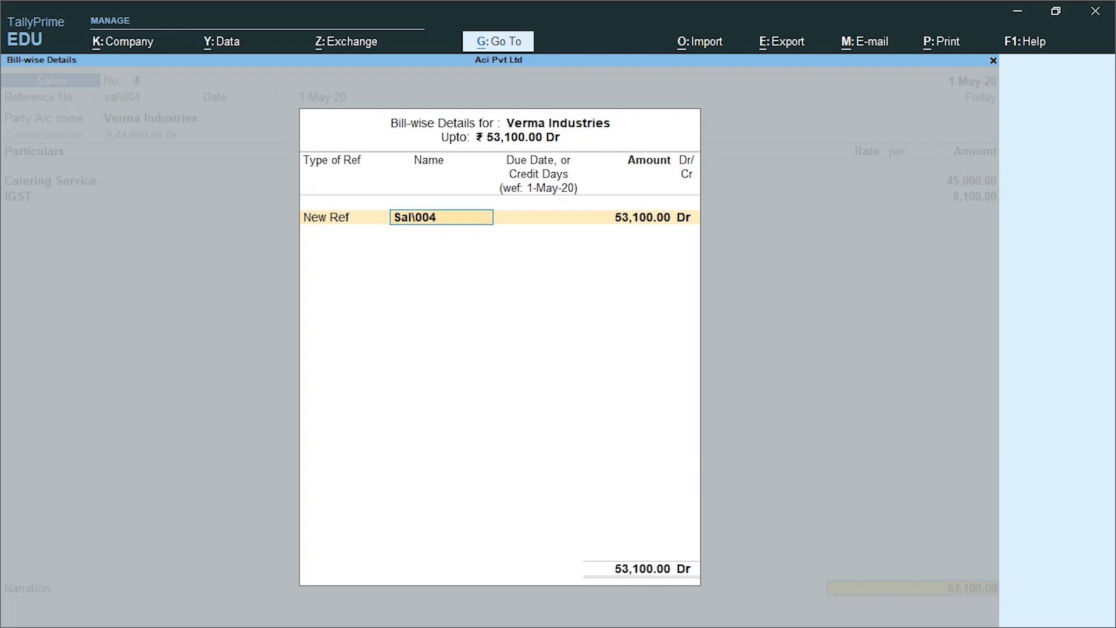
key("Return")
key("Return")
key("Return")
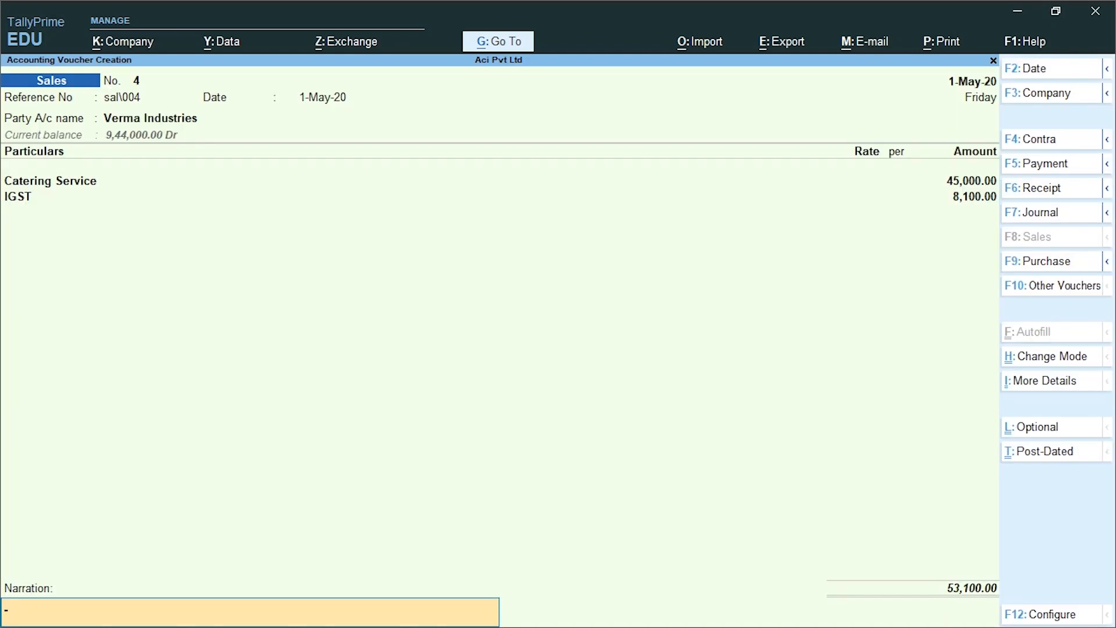
key("Return")
key("Return")
key("Escape")
key("Return")
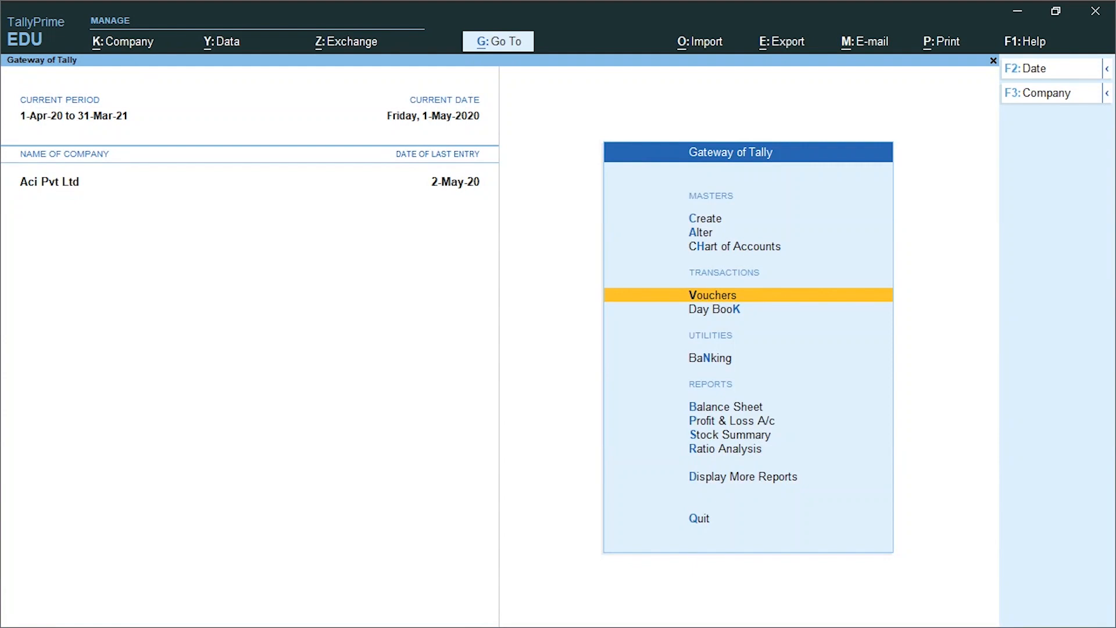
Open the GSTR-1 report from the GST reports and examine its voucher summary.
key("d")
key("o")
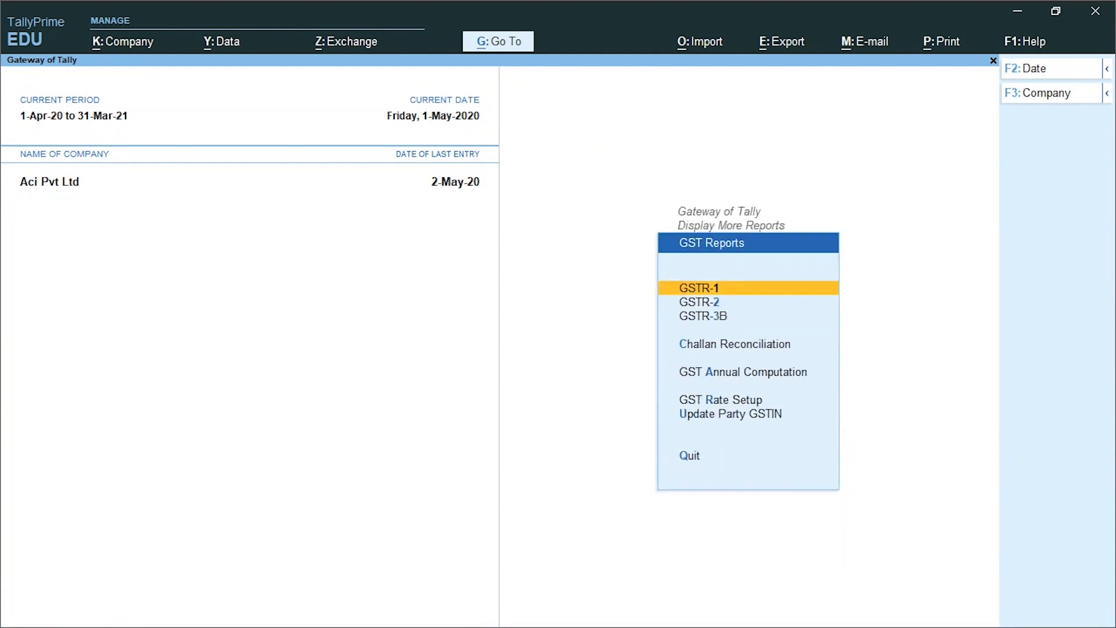
key("Return")
key("Down")
key("Down")
key("Down")
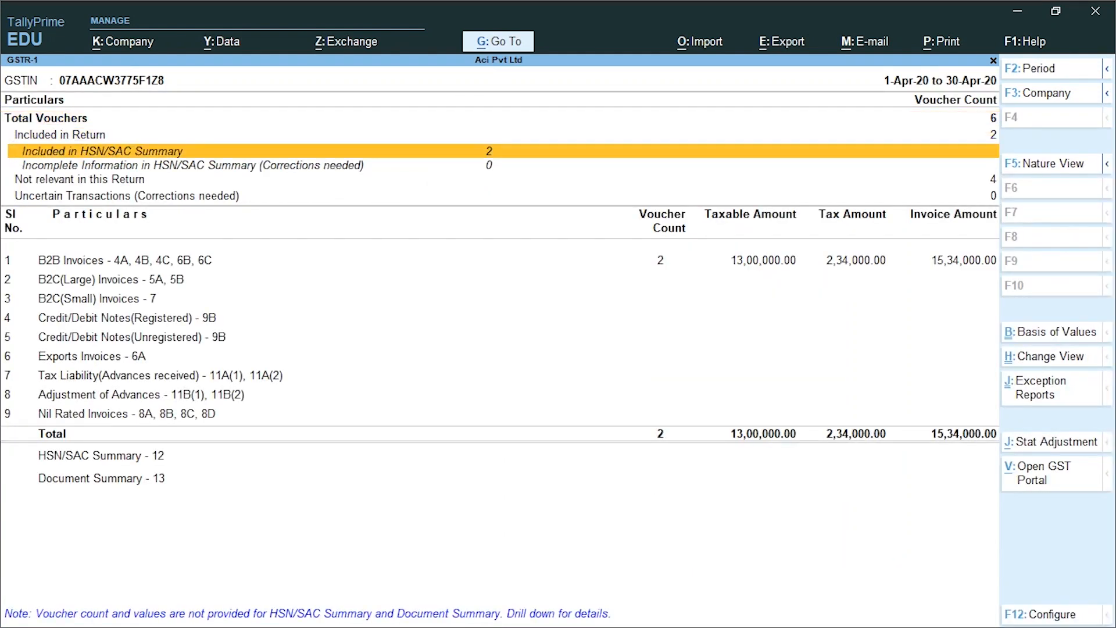
key("Up")
key("Up")
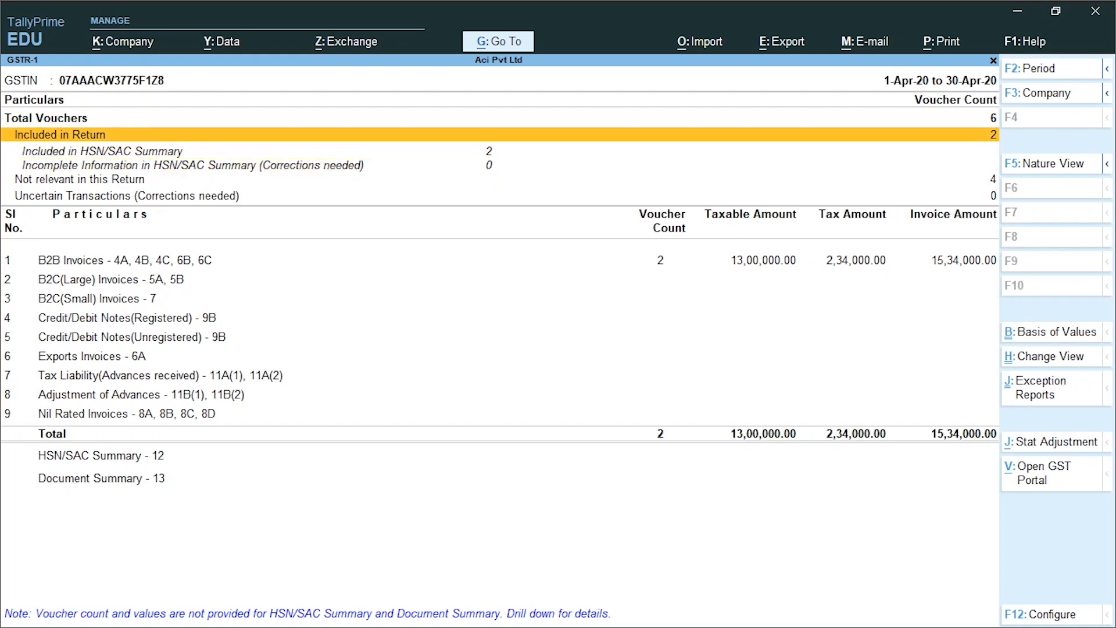
Set the GSTR-1 report period from 1-4-2020 to 1-5-2020.
key("F2")
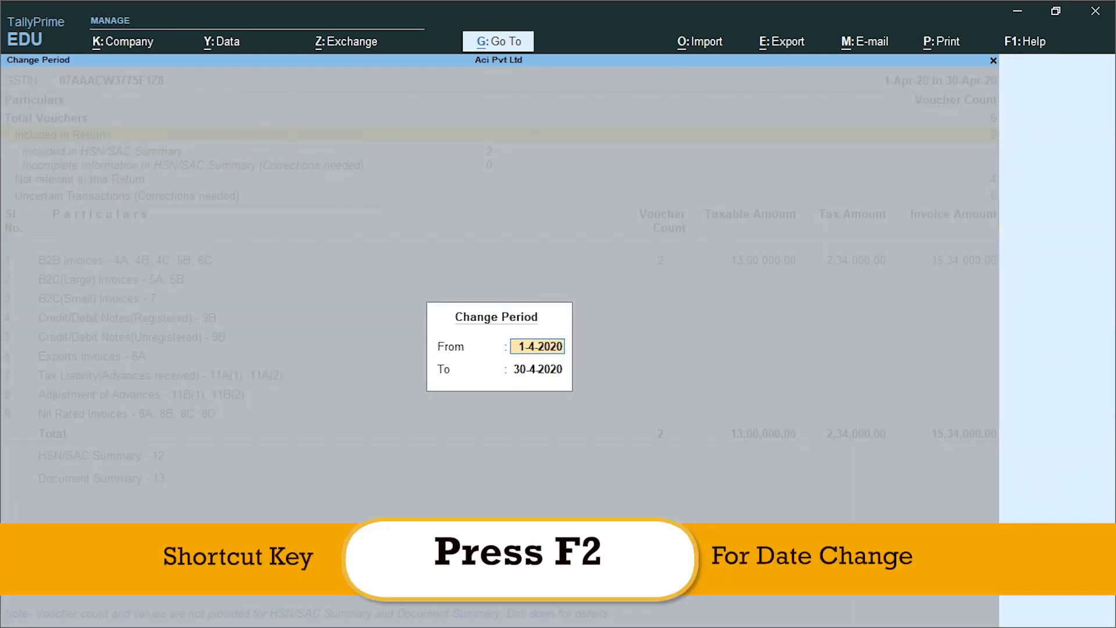
type("1-4")
key("Return")
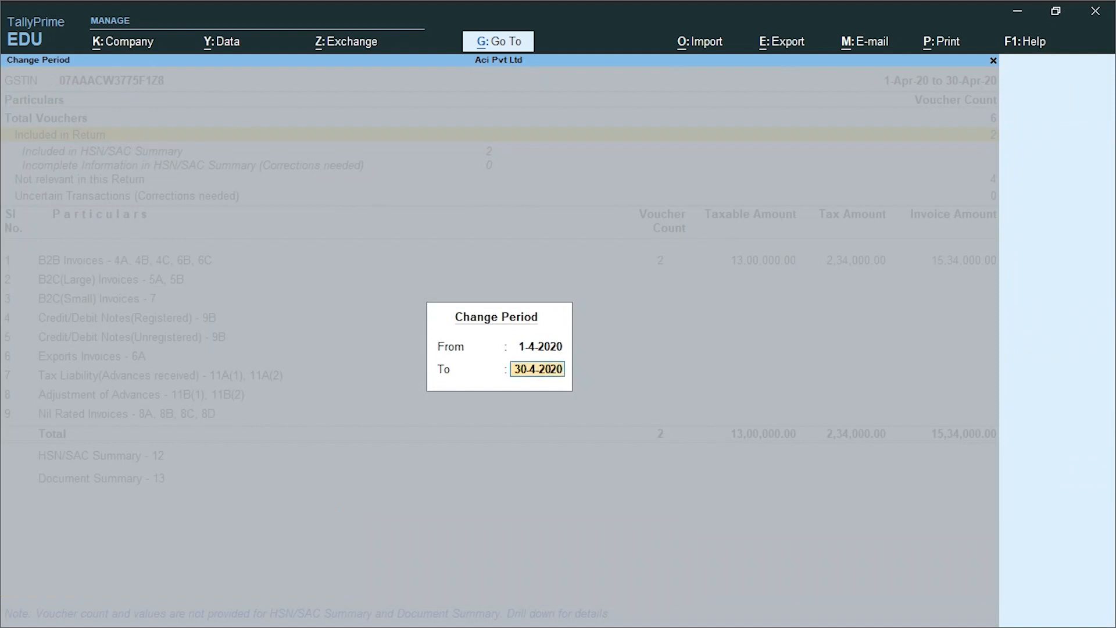
type("1-5")
key("Return")
Drill down into the B2B Invoices section and examine the tax amounts on One Click Pvt Ltd's invoices.
key("Down")
key("Down")
key("Down")
key("Down")
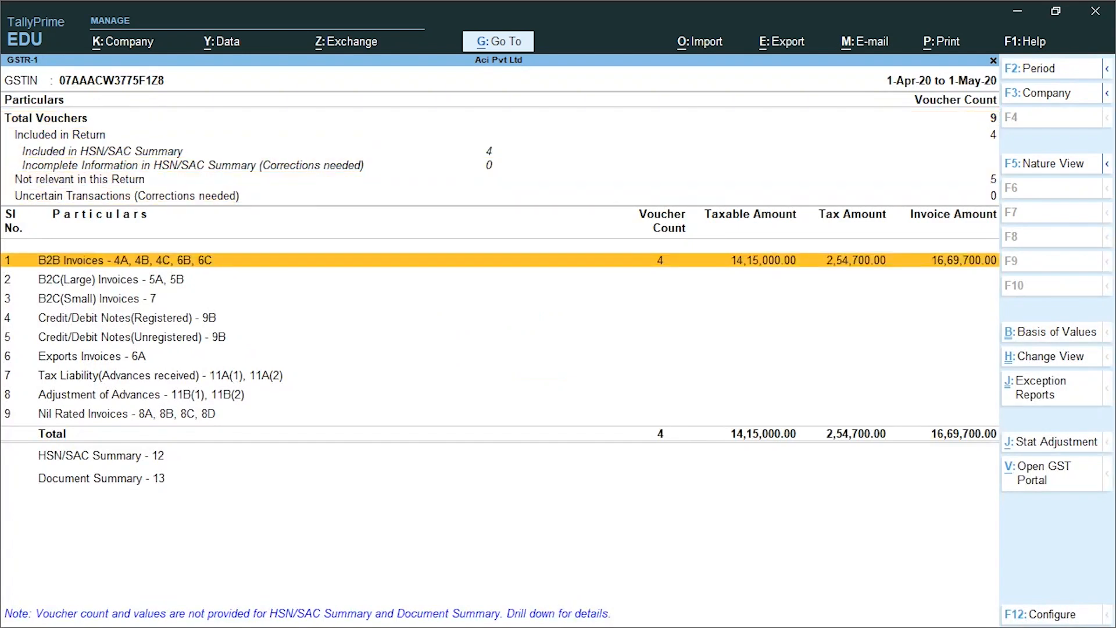
key("Return")
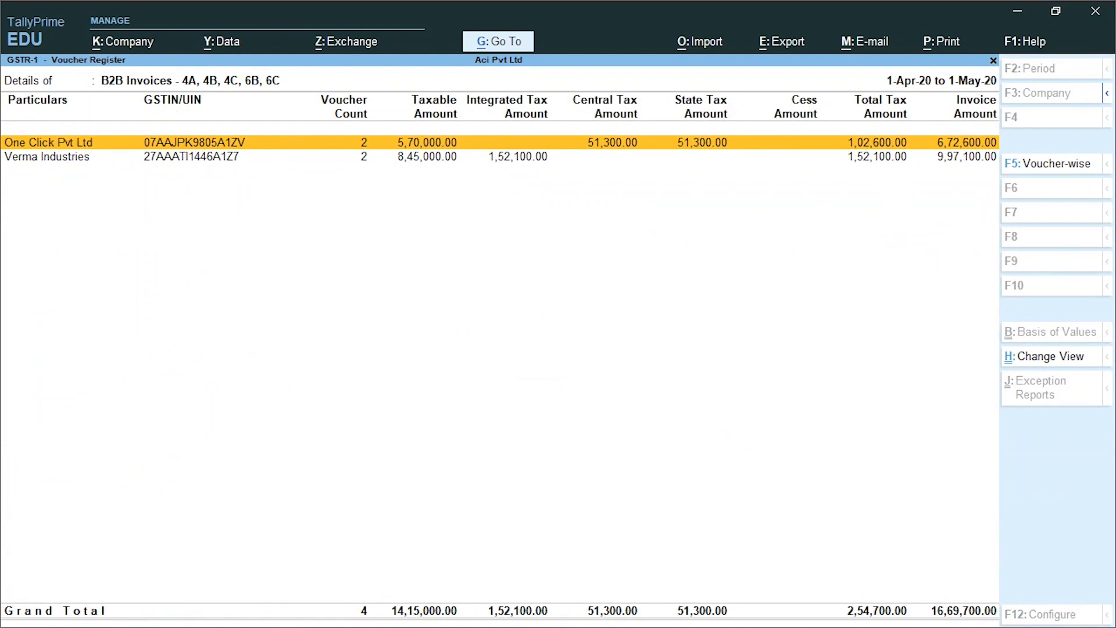
key("Return")
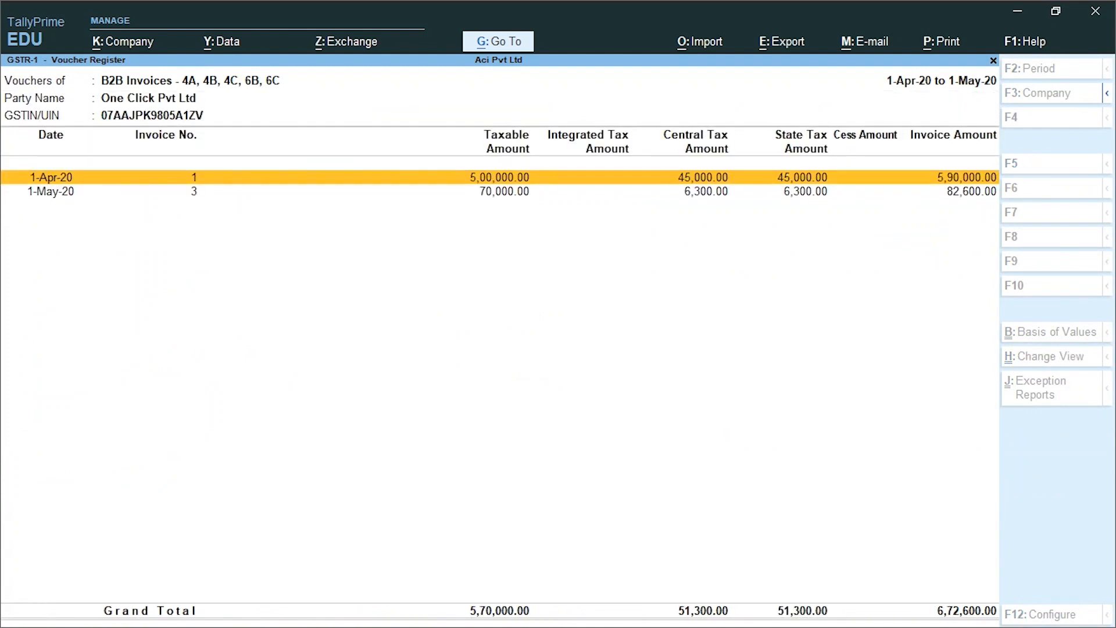
key("Down")
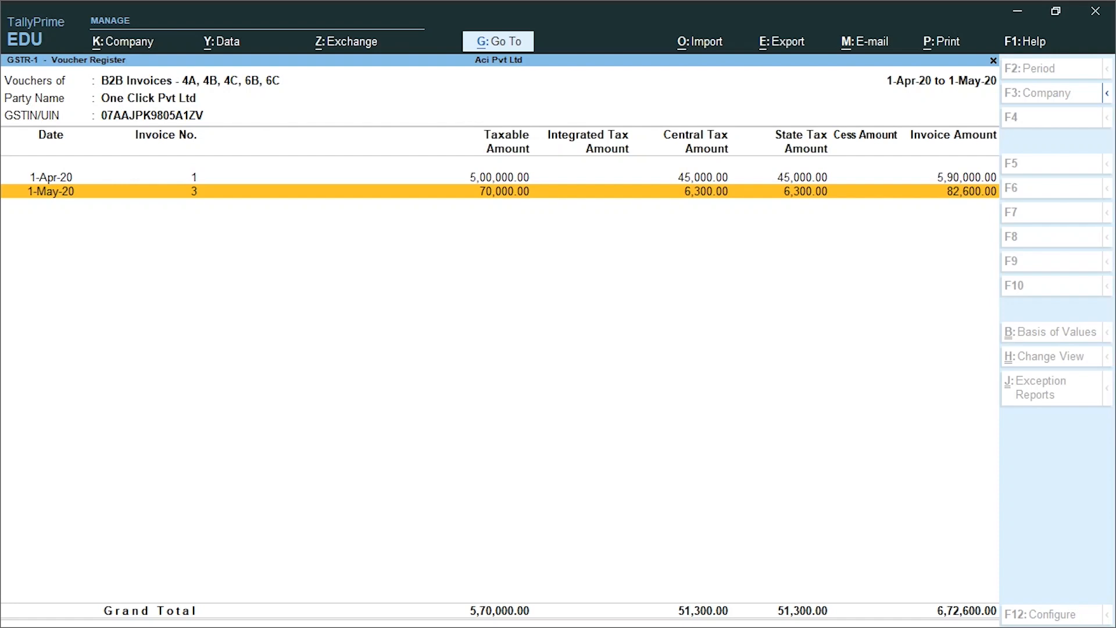
Examine the integrated tax on Verma Industries' B2B invoices, and close the reports back to the Gateway of Tally.
key("Escape")
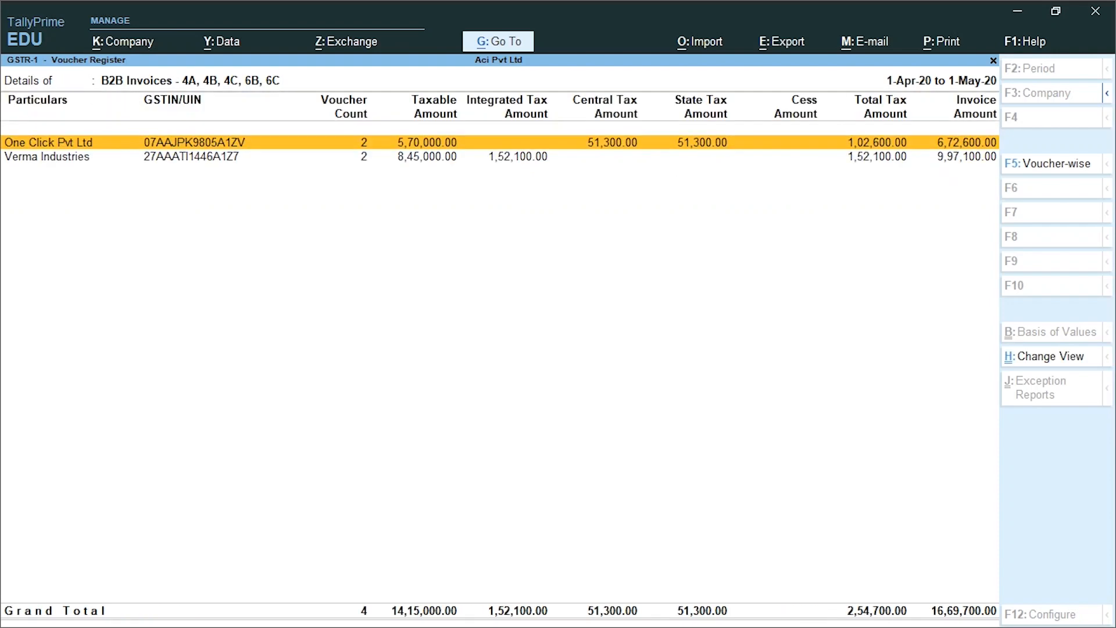
key("Down")
key("Return")
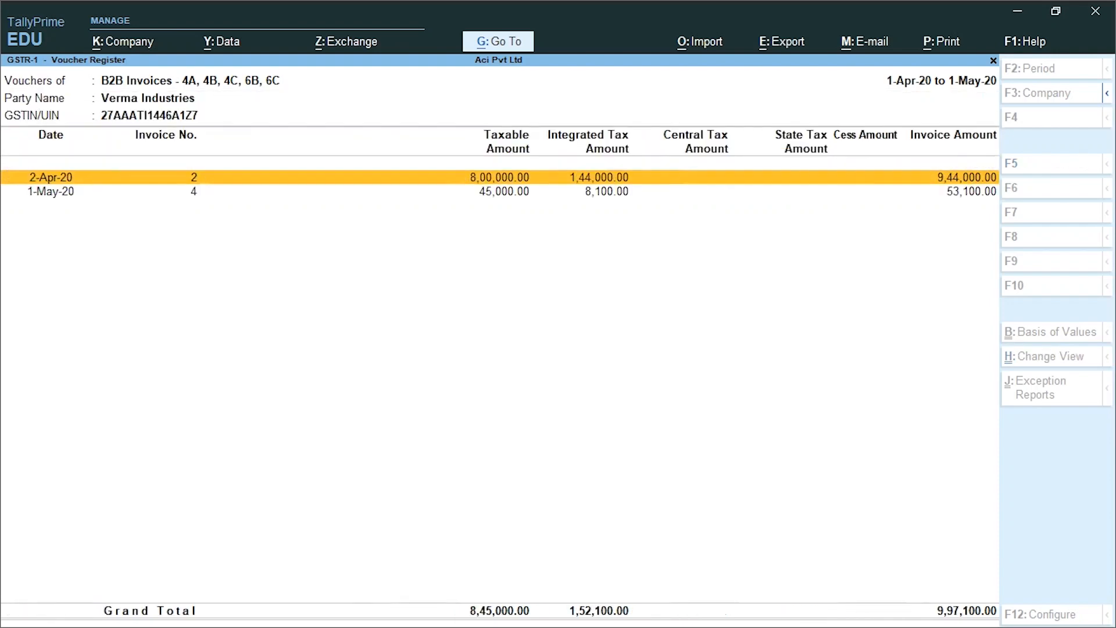
key("Down")
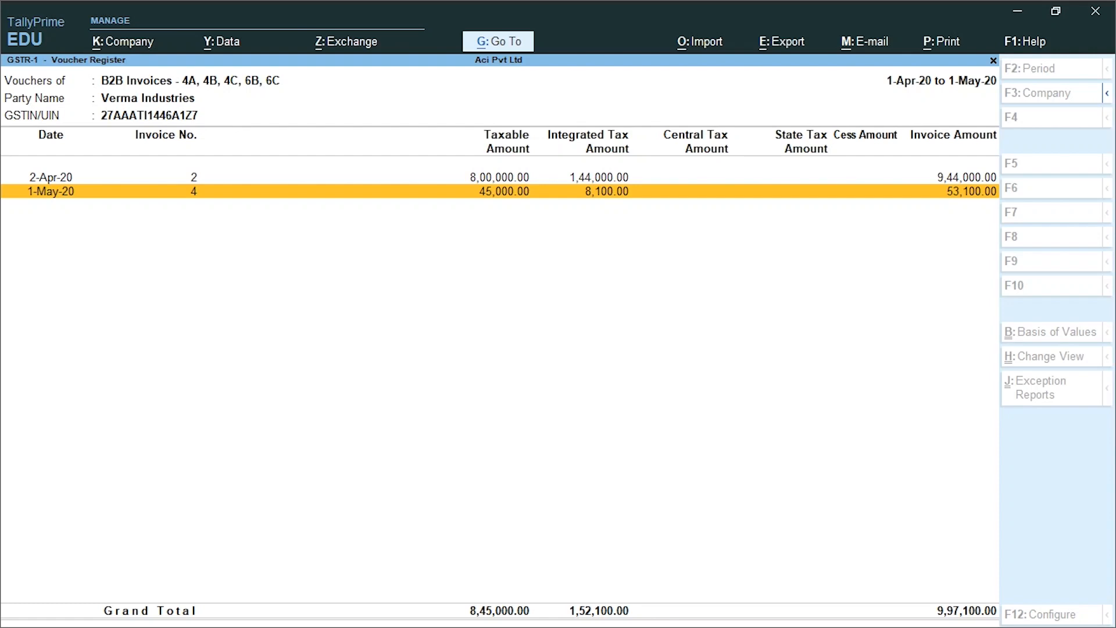
key("Escape")
key("Escape")
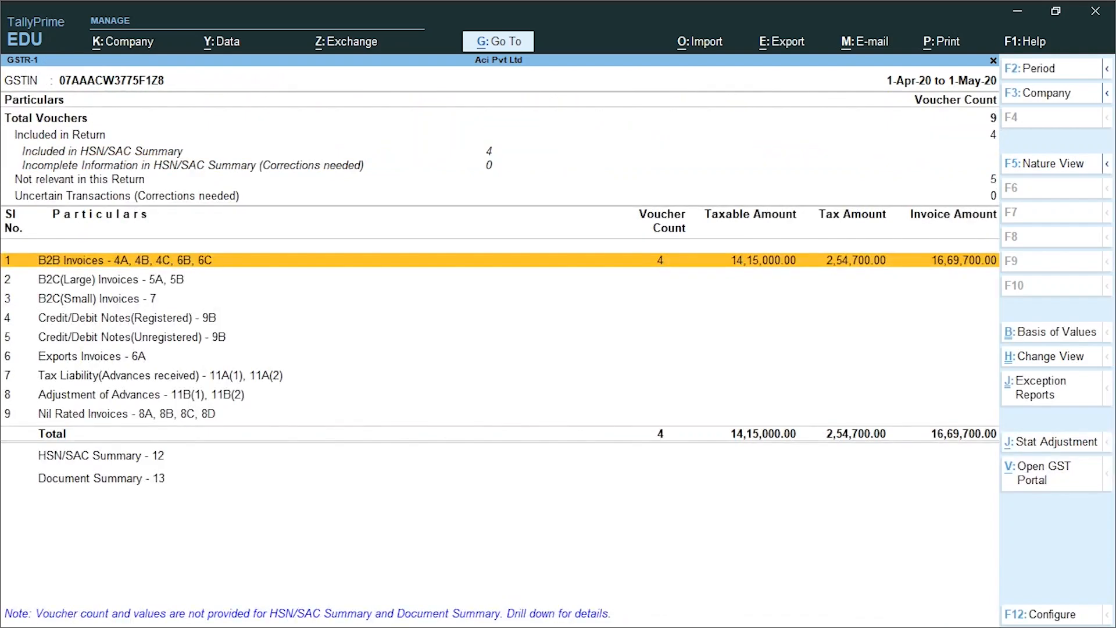
key("Escape")
key("Escape")
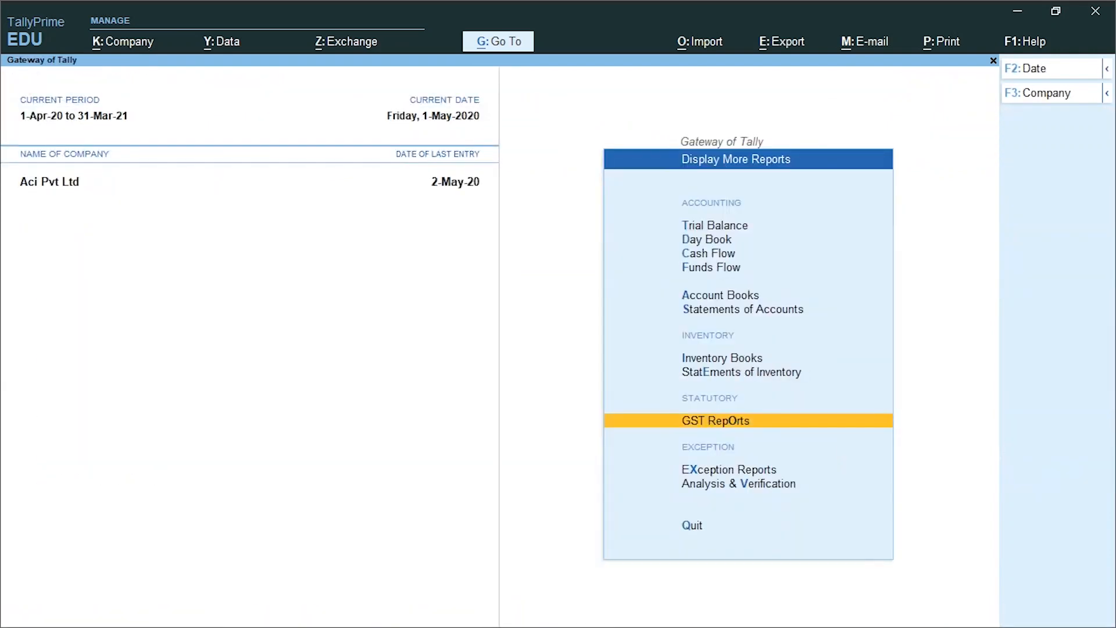
key("Escape")
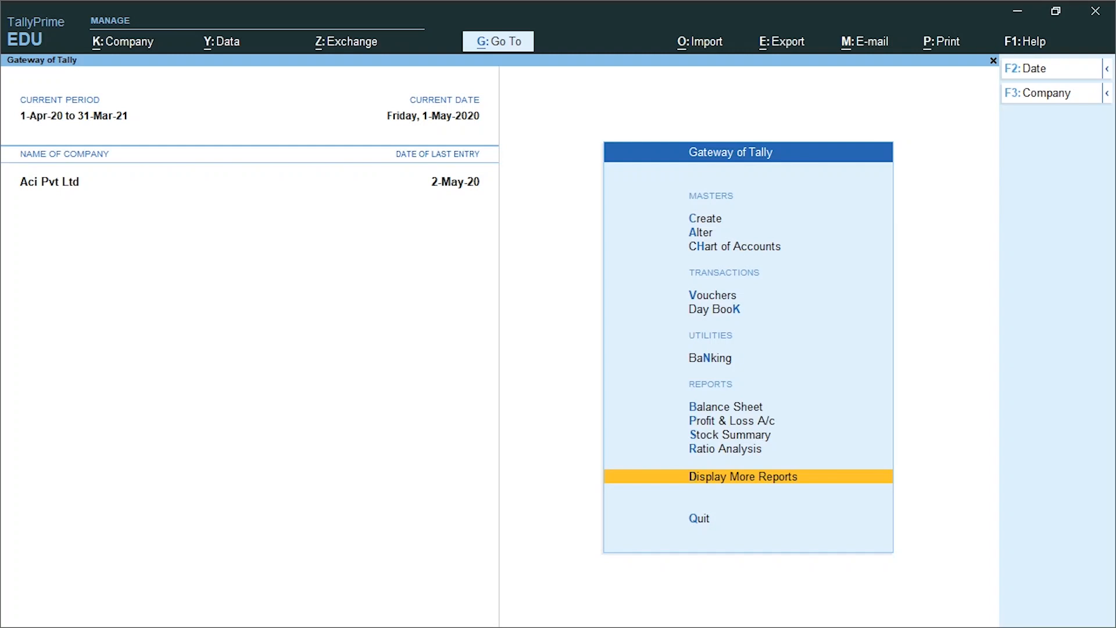
Start a new Credit Note voucher and date it 2-5-2020.
key("Up")
key("Up")
key("Up")
key("Up")
key("Up")
key("Up")
key("Return")
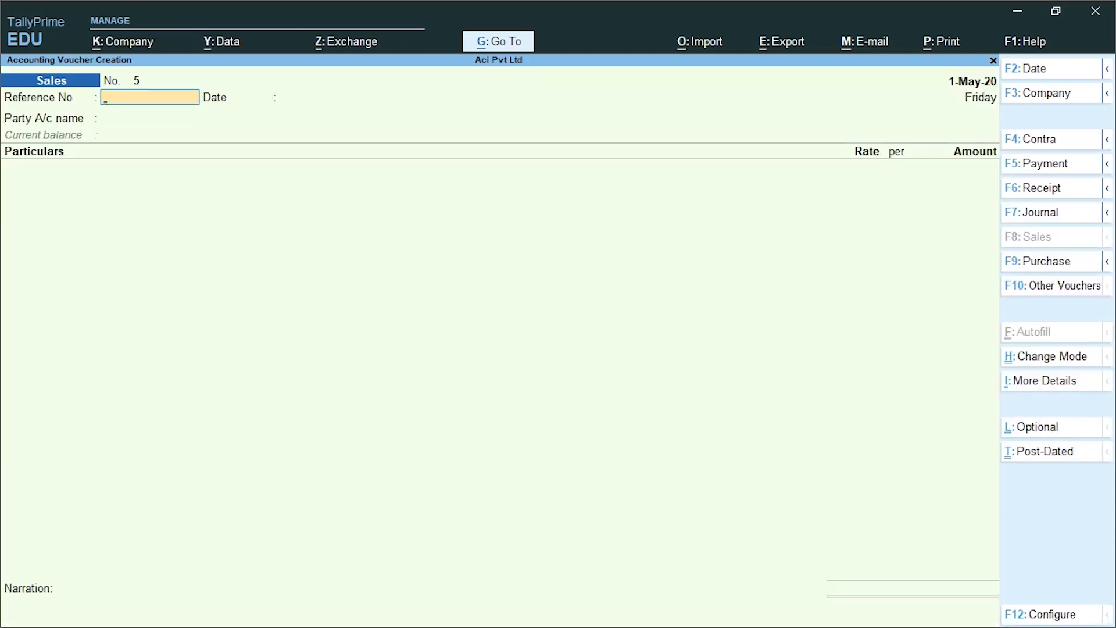
key("F10")
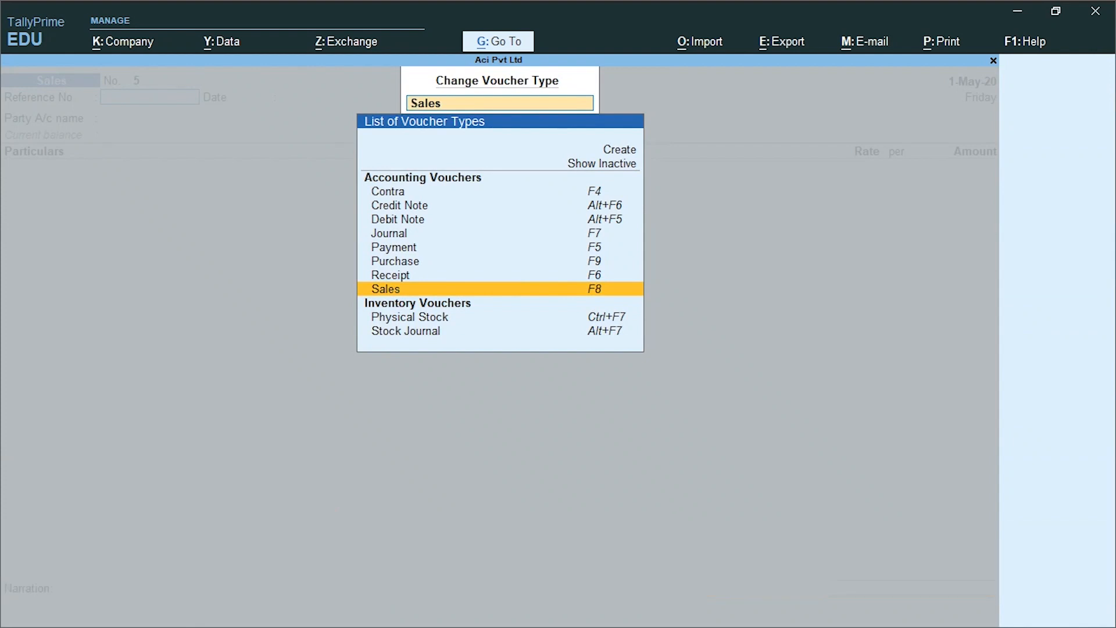
key("alt+F6")
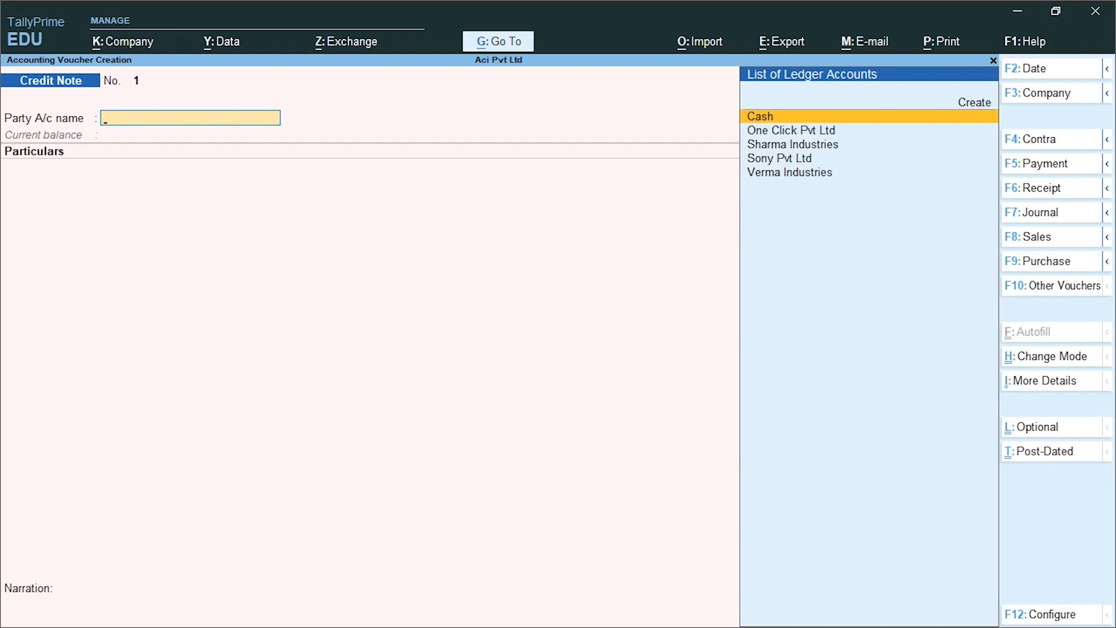
key("F2")
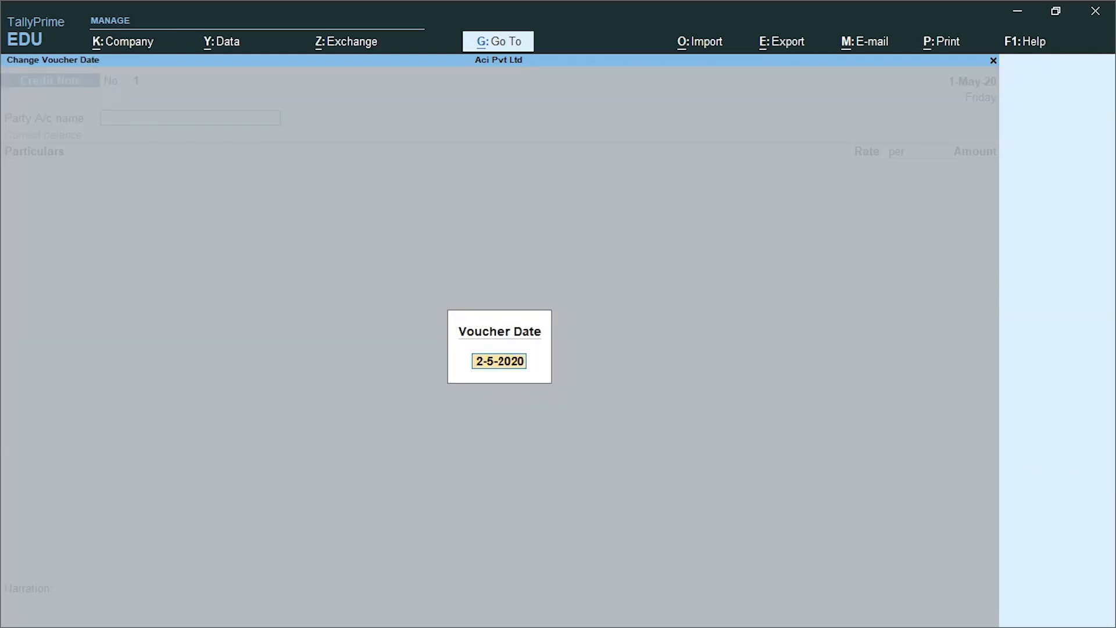
key("Return")
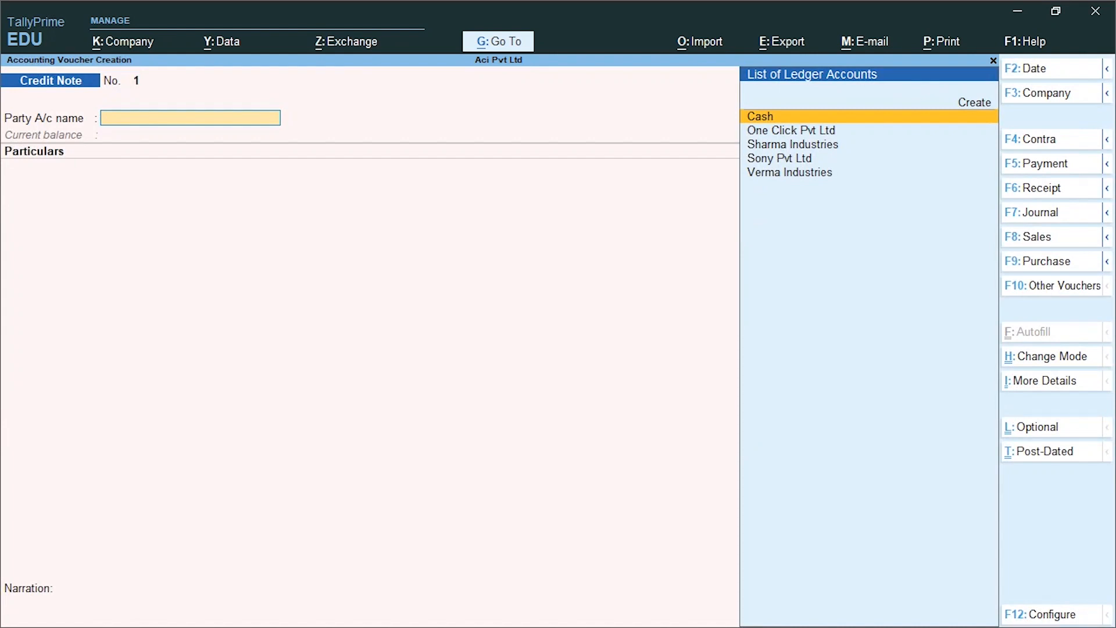
Choose One Click Pvt Ltd as the credit note's party account and leave the tracking and dispatch details blank.
key("Down")
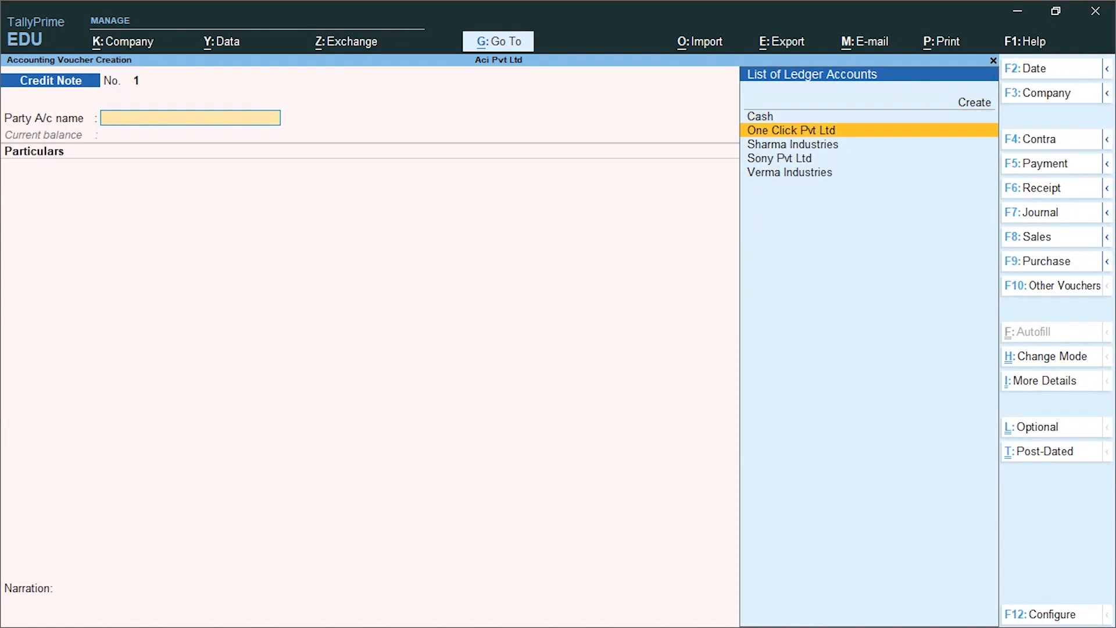
key("Return")
key("Return")
key("Return")
key("Return")
key("Return")
key("Return")
key("Return")
key("Return")
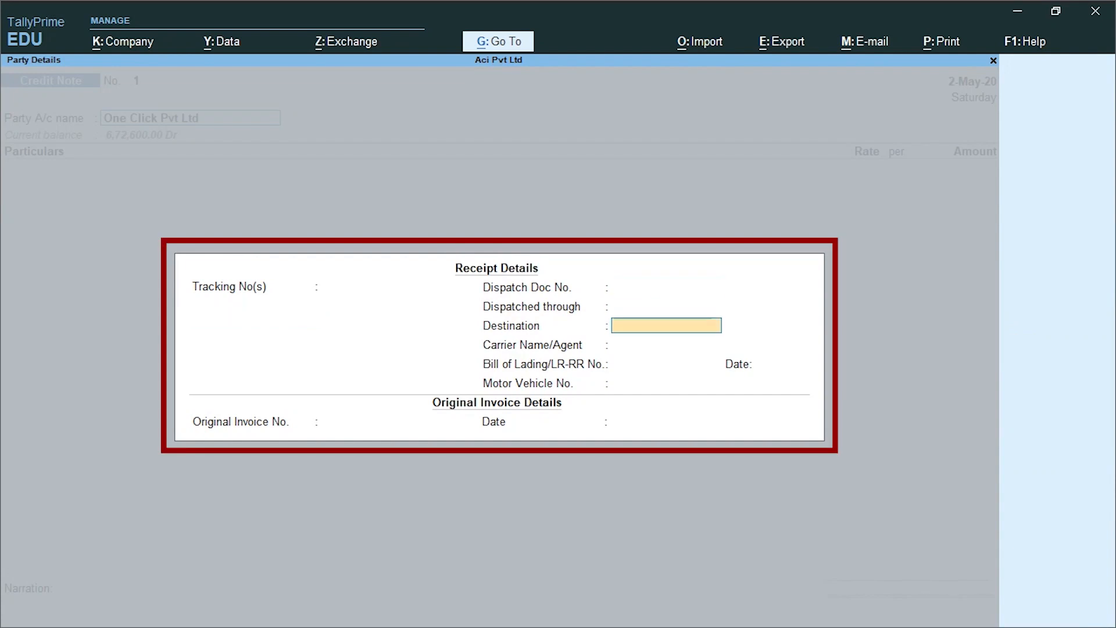
key("Return")
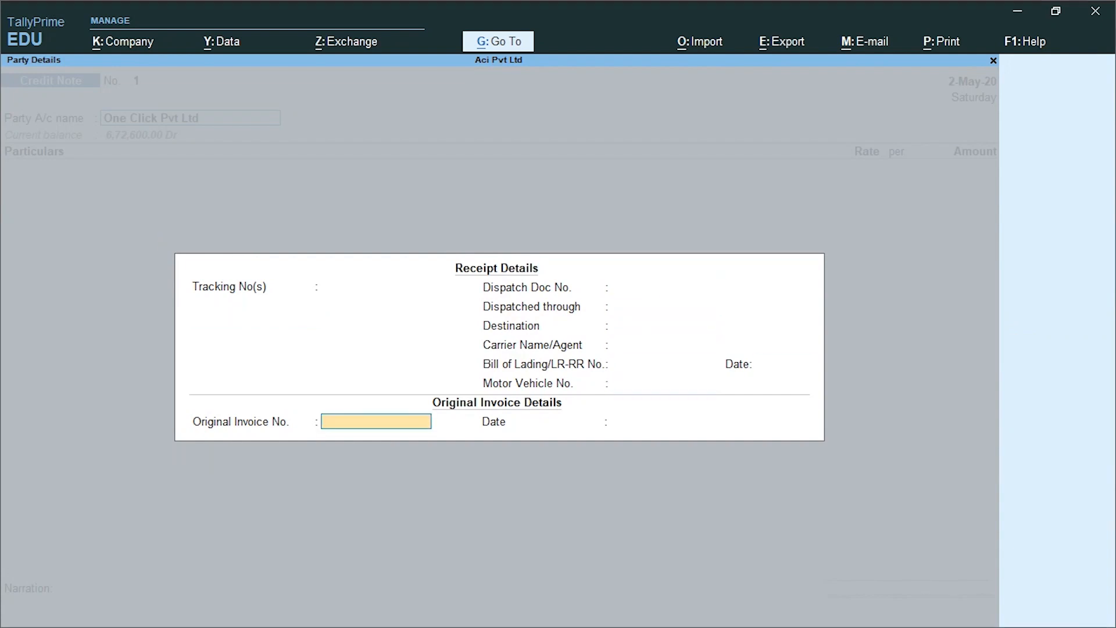
Enter Sal\003 as the original invoice number and accept the One Click Pvt Ltd party details with Delhi as place of supply.
type("Sal\\003")
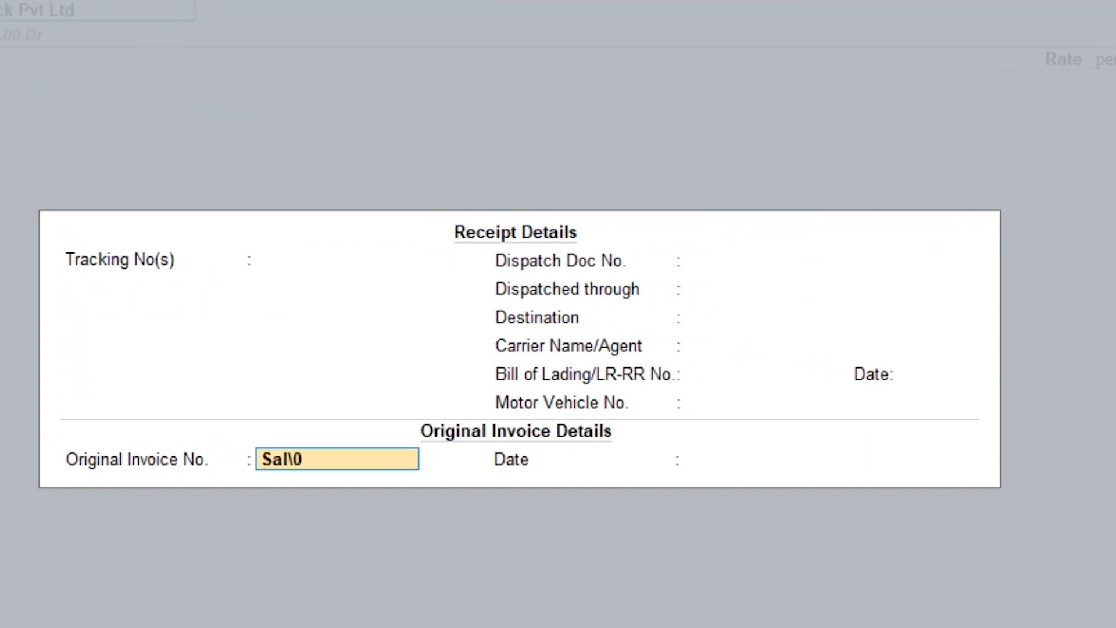
key("Return")
key("Return")
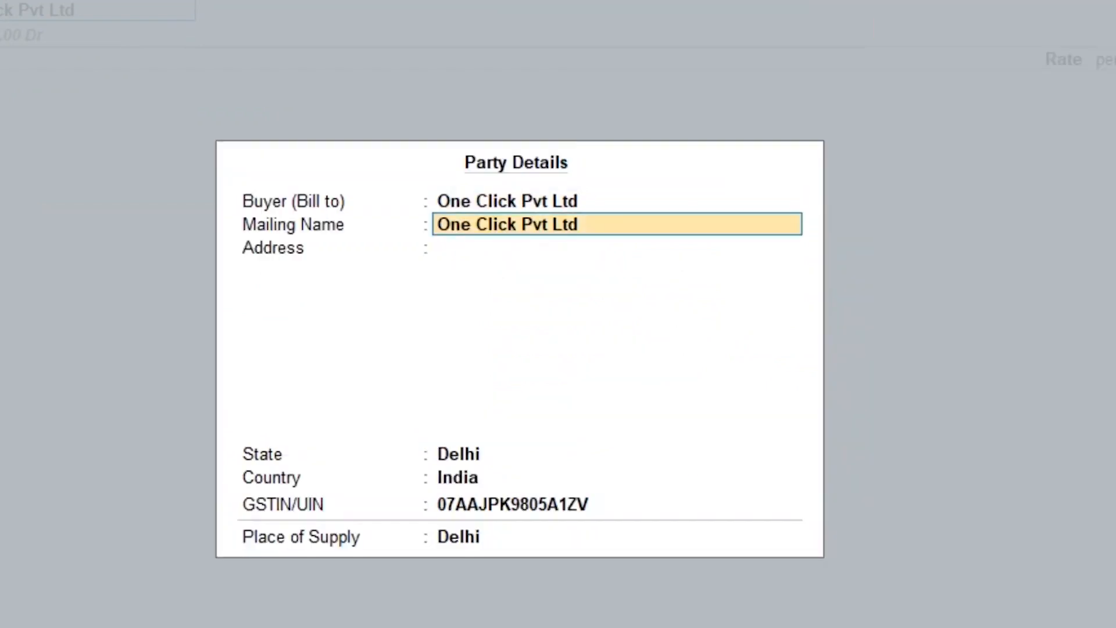
key("Return")
key("Return")
key("Return")
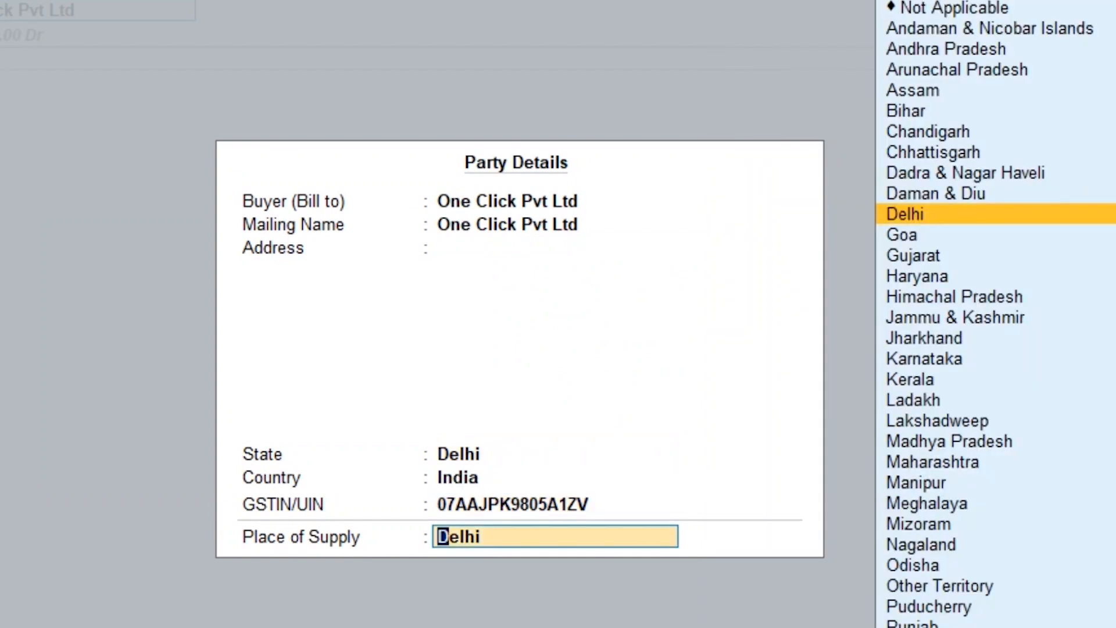
key("Return")
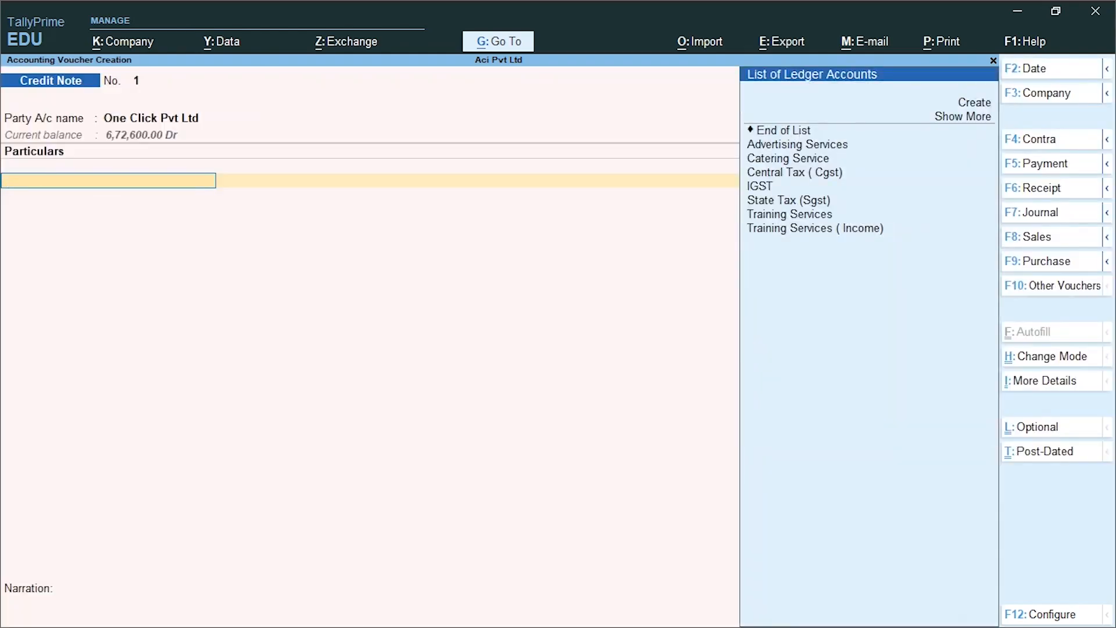
Add the Training Services (Income) ledger to the credit note particulars with an amount of 70000.
type("t")
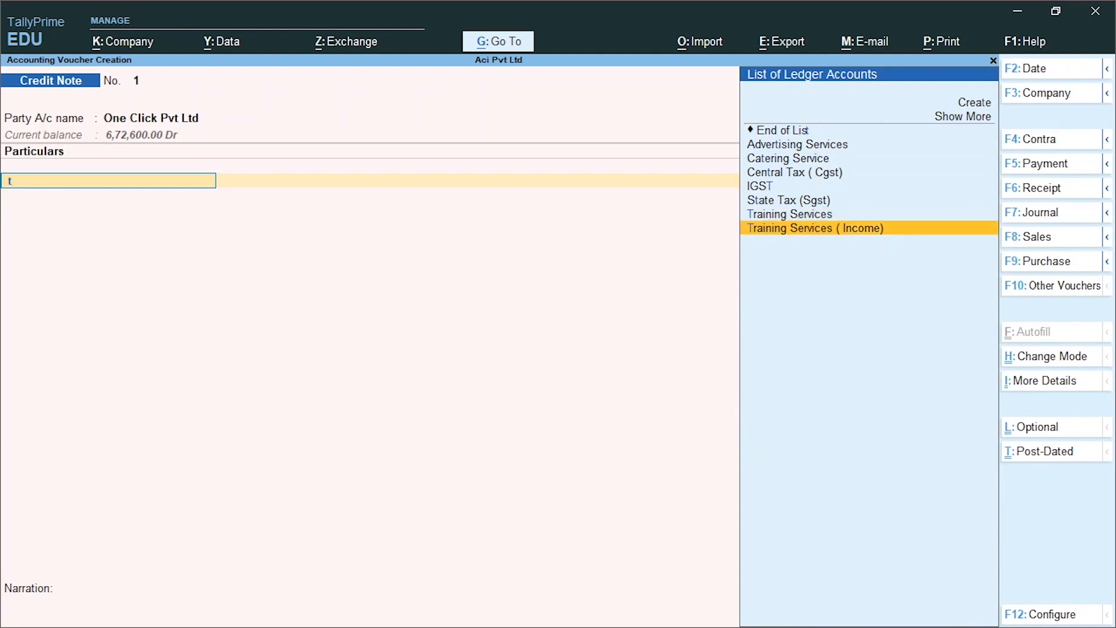
key("Return")
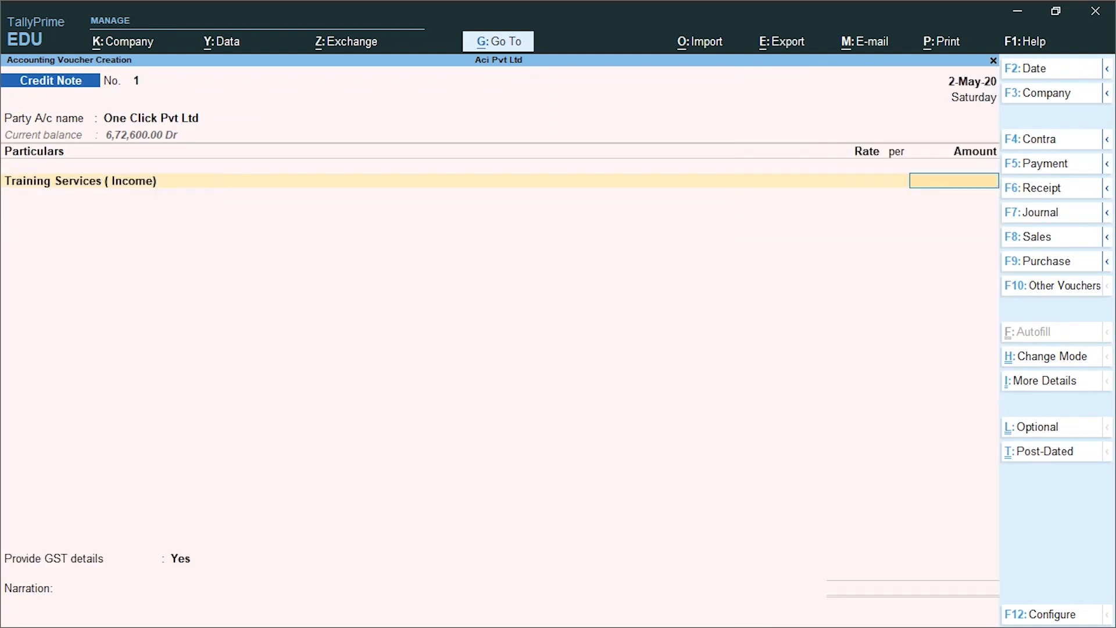
type("70000")
key("Return")
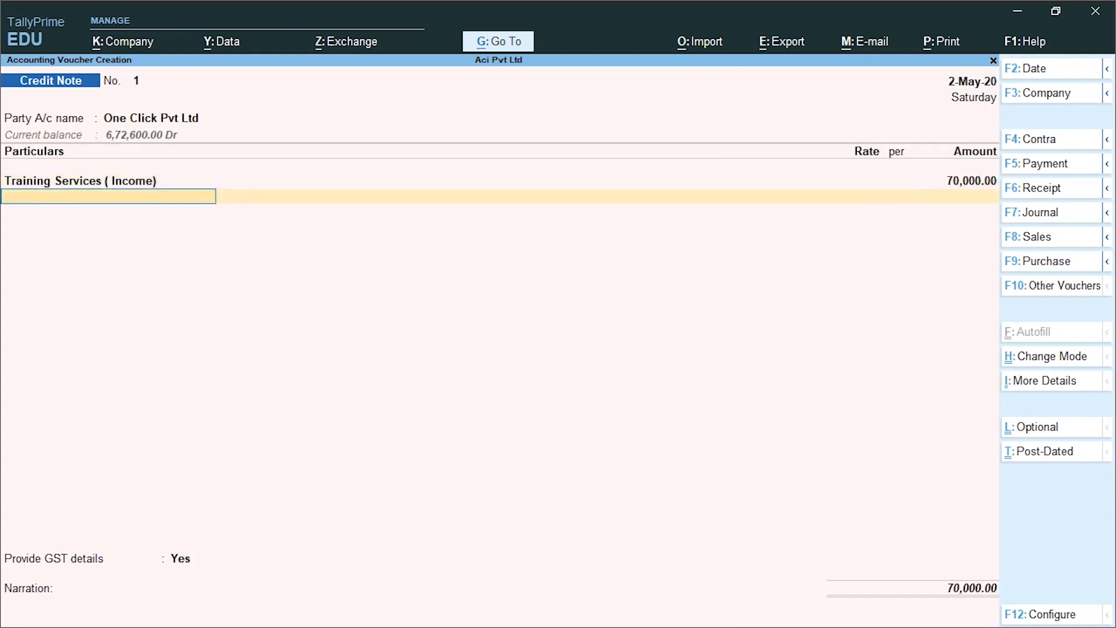
Add the State Tax (Sgst) and Central Tax ( Cgst) ledgers with their calculated amounts to the credit note and end the particulars.
type("S")
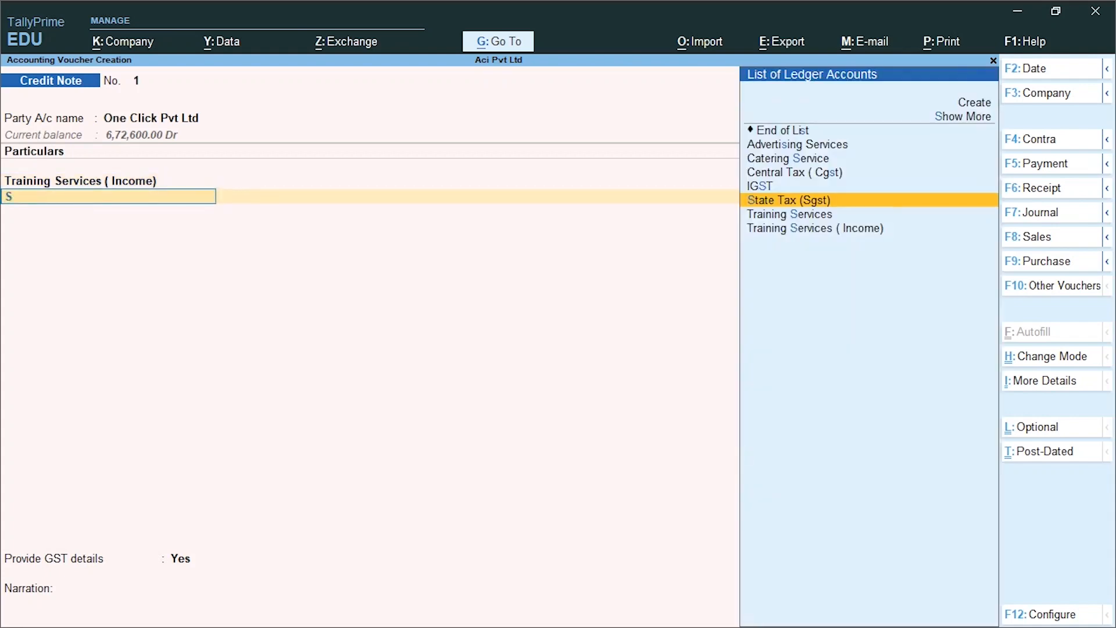
key("Return")
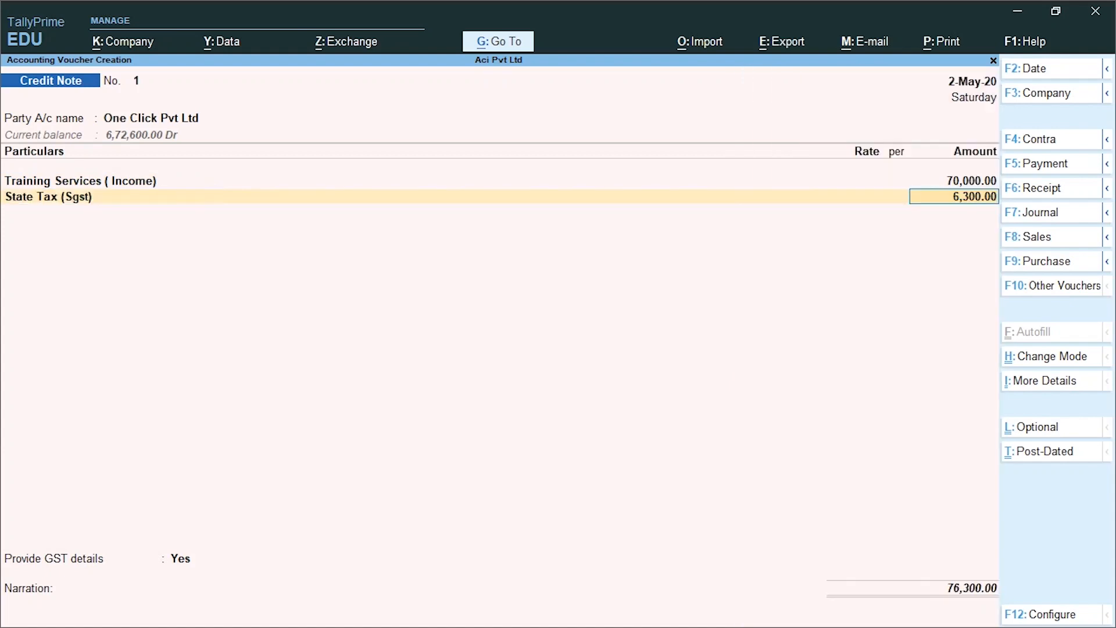
key("Return")
type("C")
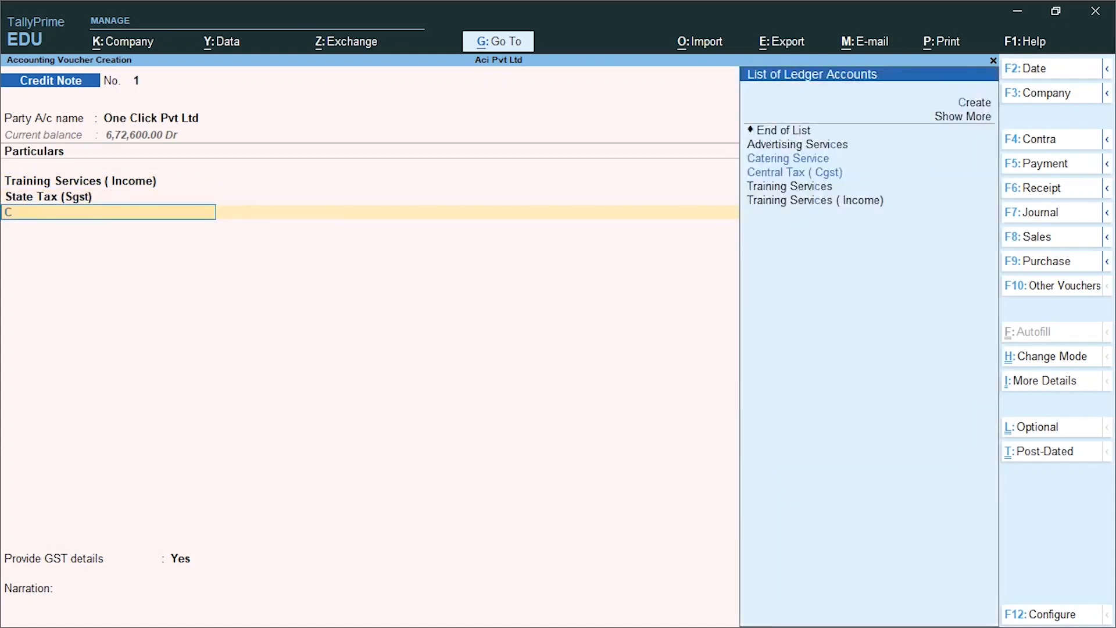
key("Down")
key("Down")
key("Return")
key("Return")
key("Return")
Provide GST details with Not Applicable as the reason for issuing the note and leave the buyer's debit note number blank.
key("Return")
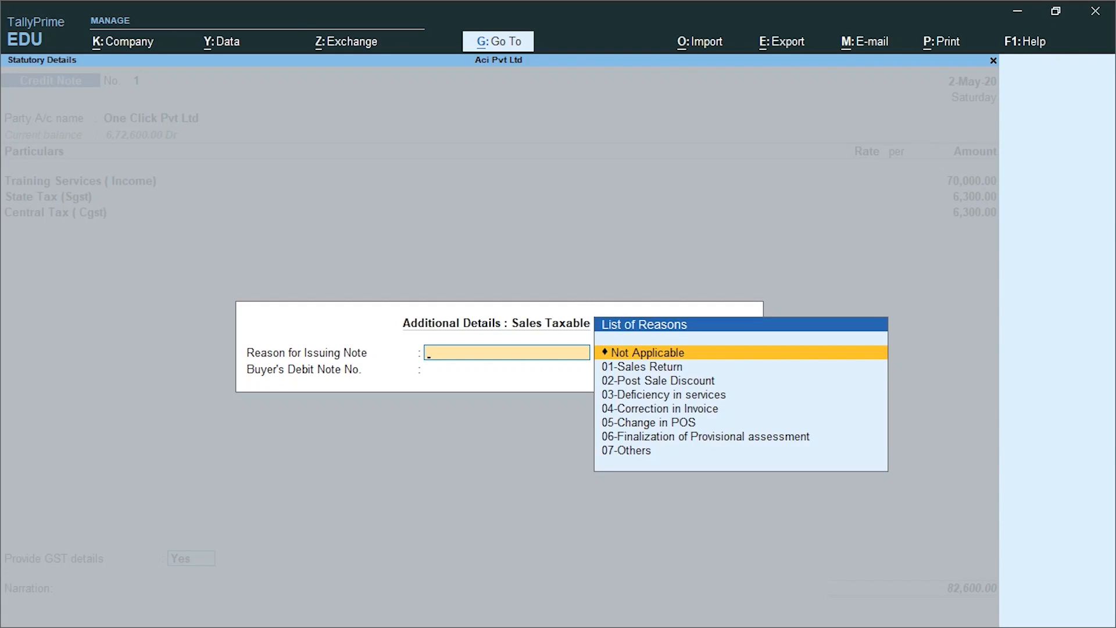
key("Return")
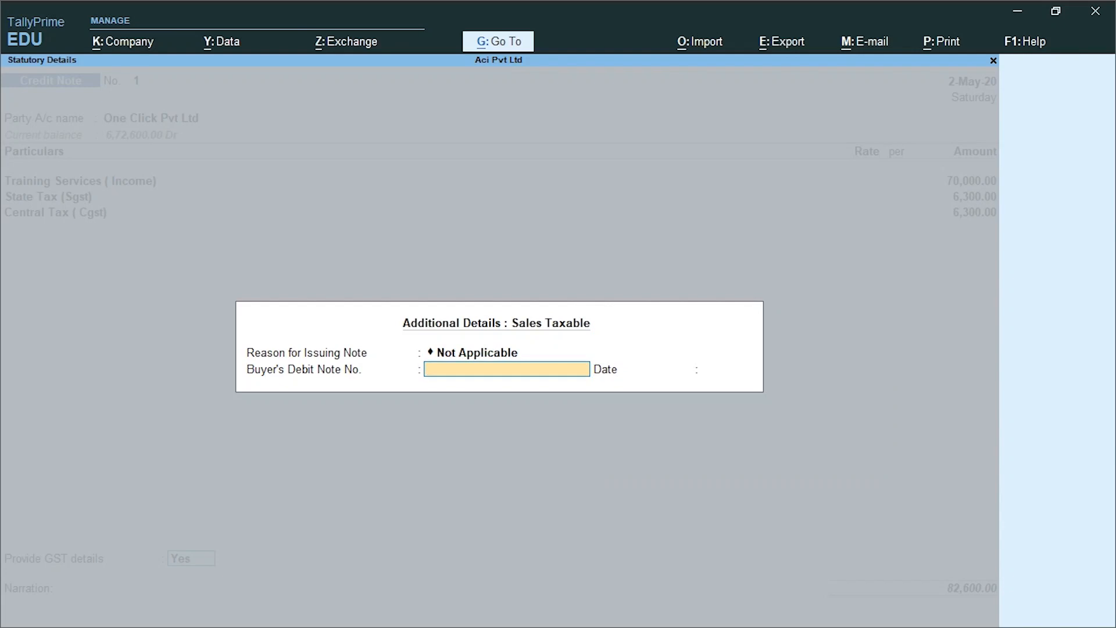
key("Return")
key("Return")
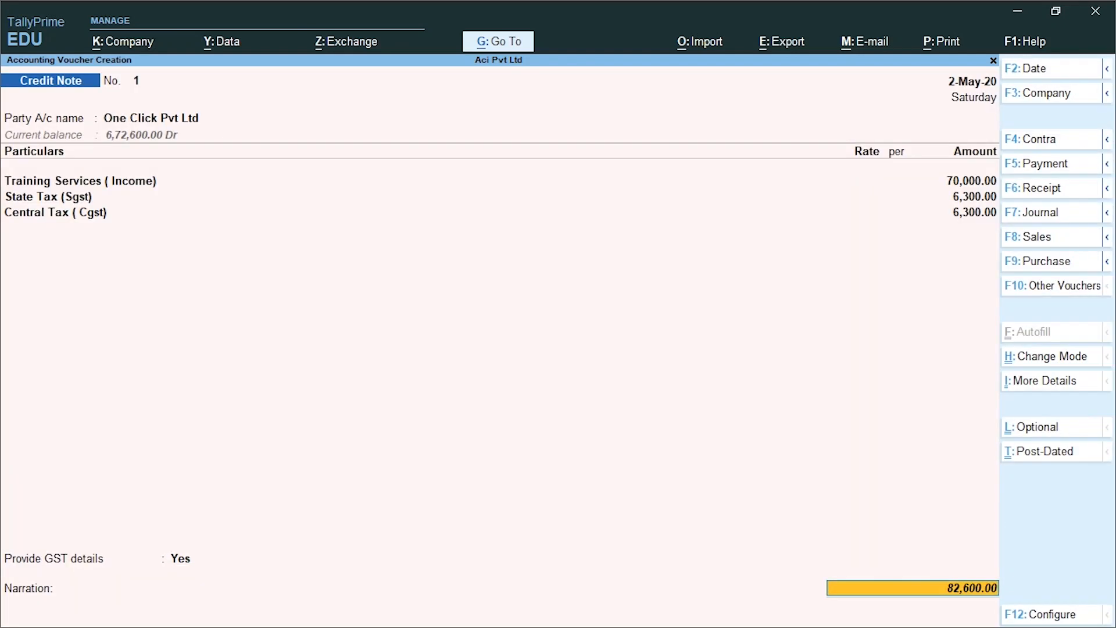
Adjust the full credit amount as Agst Ref against bill Sal\003 and save the One Click Pvt Ltd credit note.
key("Return")
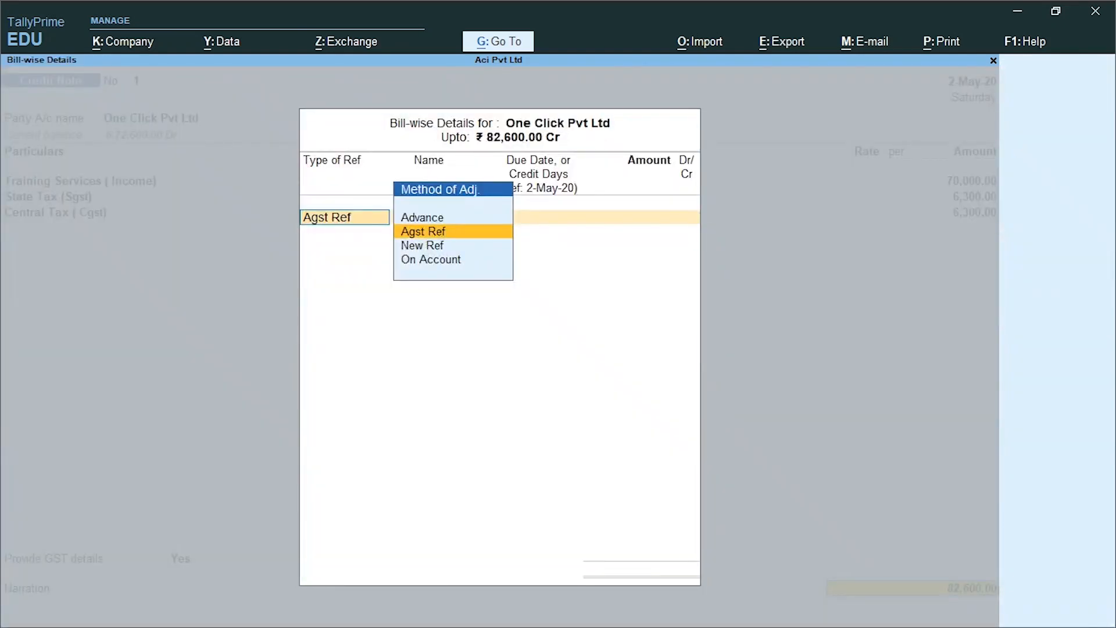
key("Return")
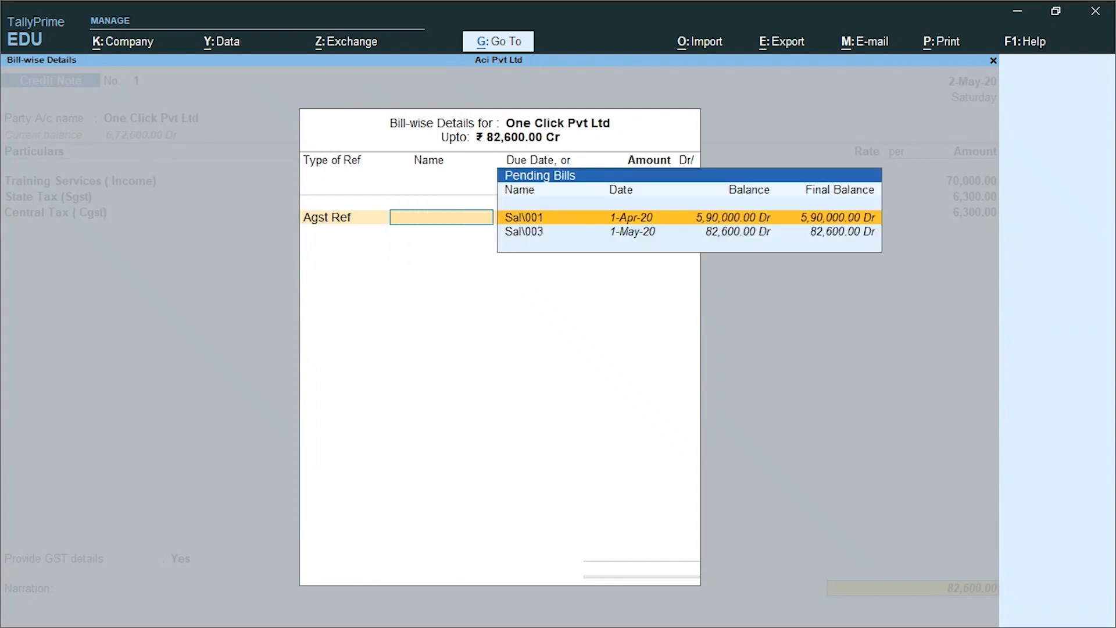
key("Down")
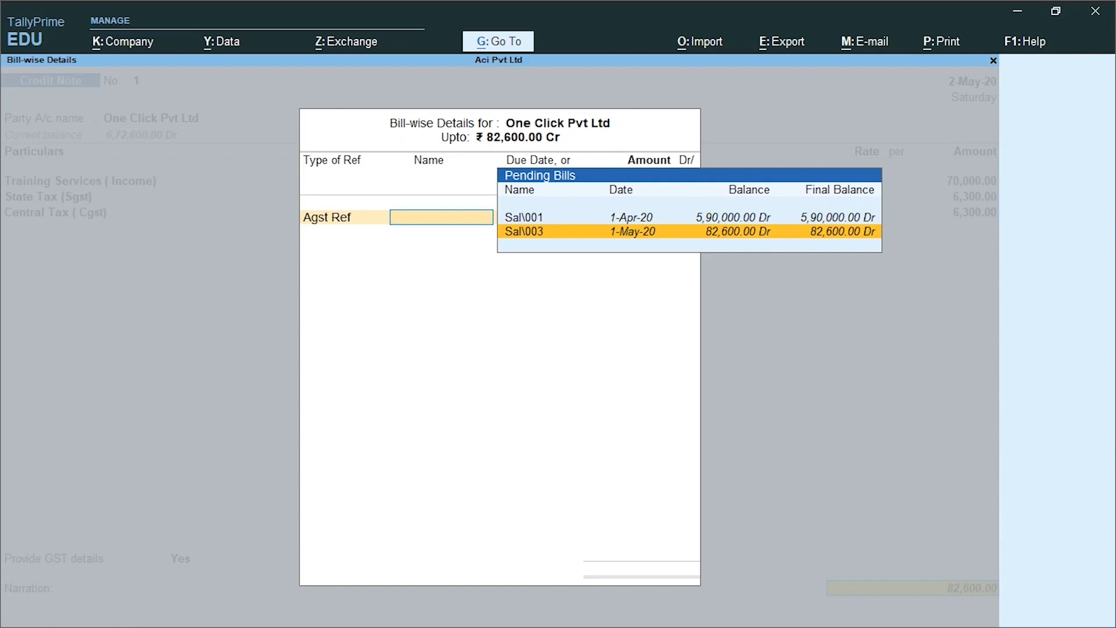
key("Return")
key("Return")
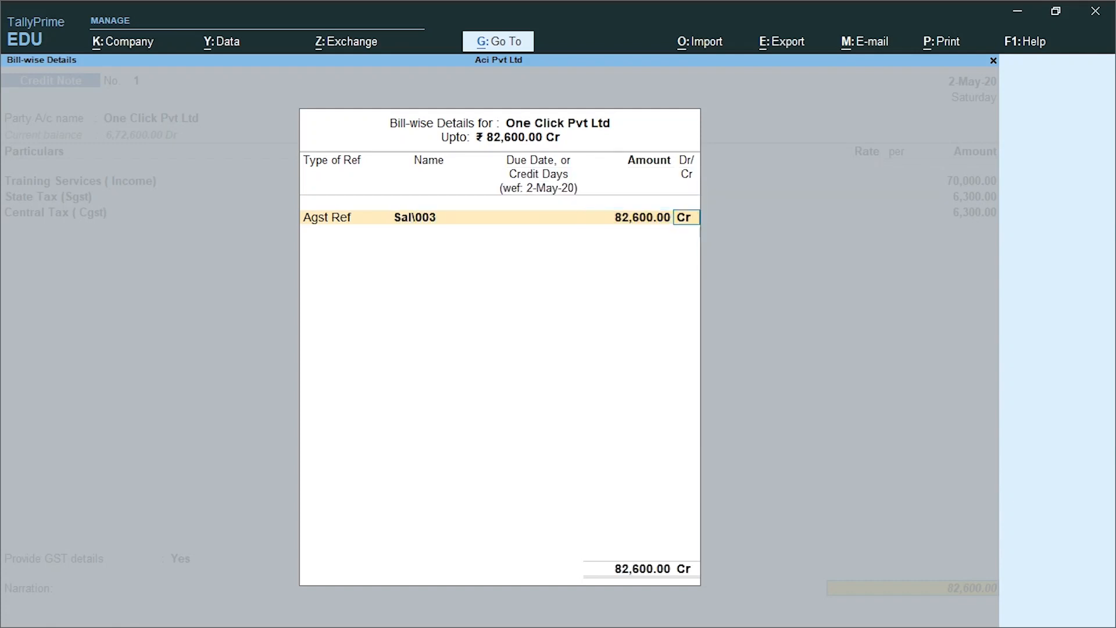
key("Return")
key("Return")
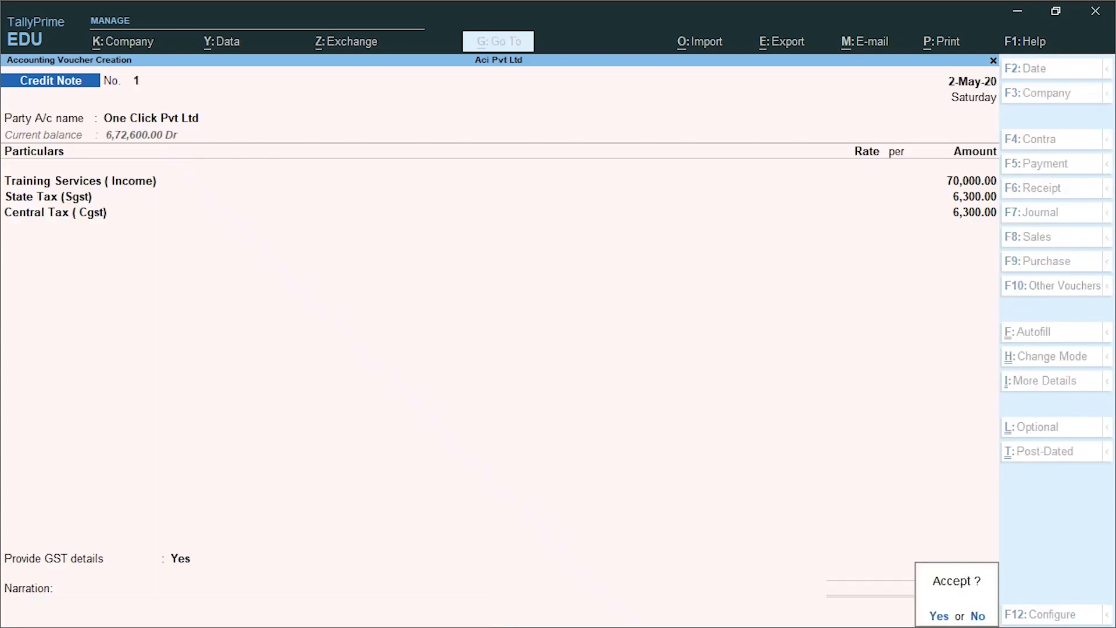
key("Return")
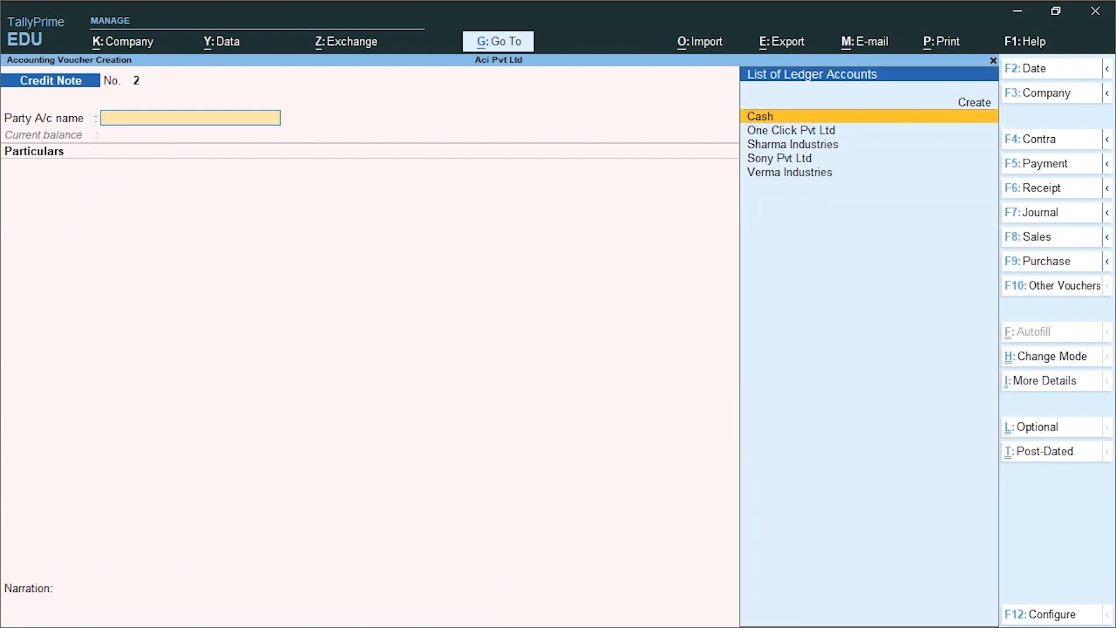
Choose Verma Industries as the party account of the next credit note and leave the tracking and dispatch details blank.
type("V")
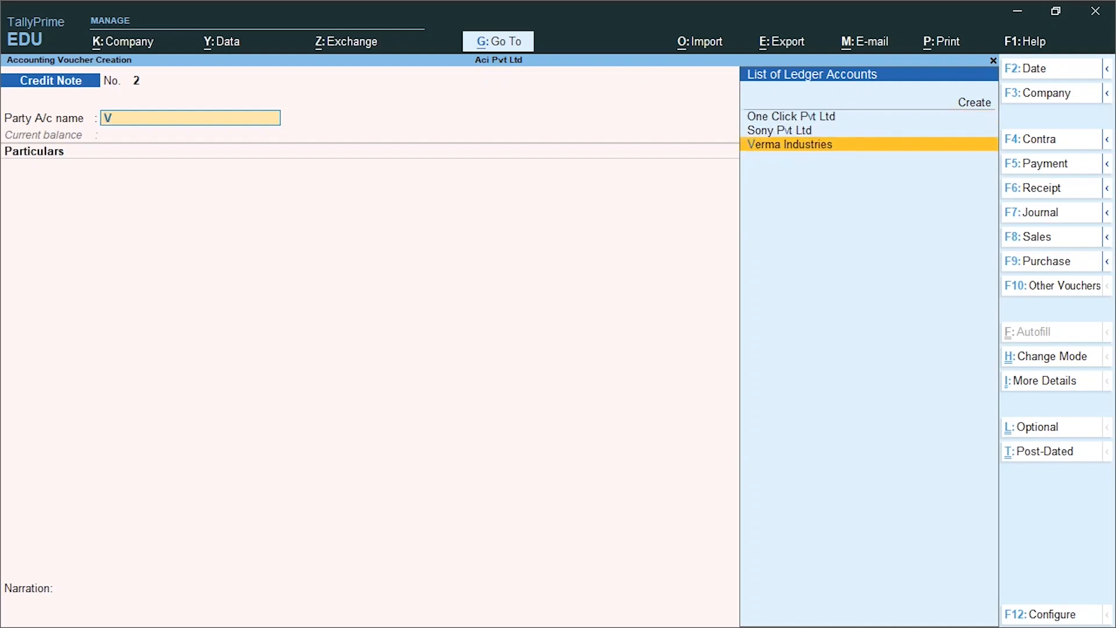
key("Return")
key("Return")
key("Return")
key("Return")
key("Return")
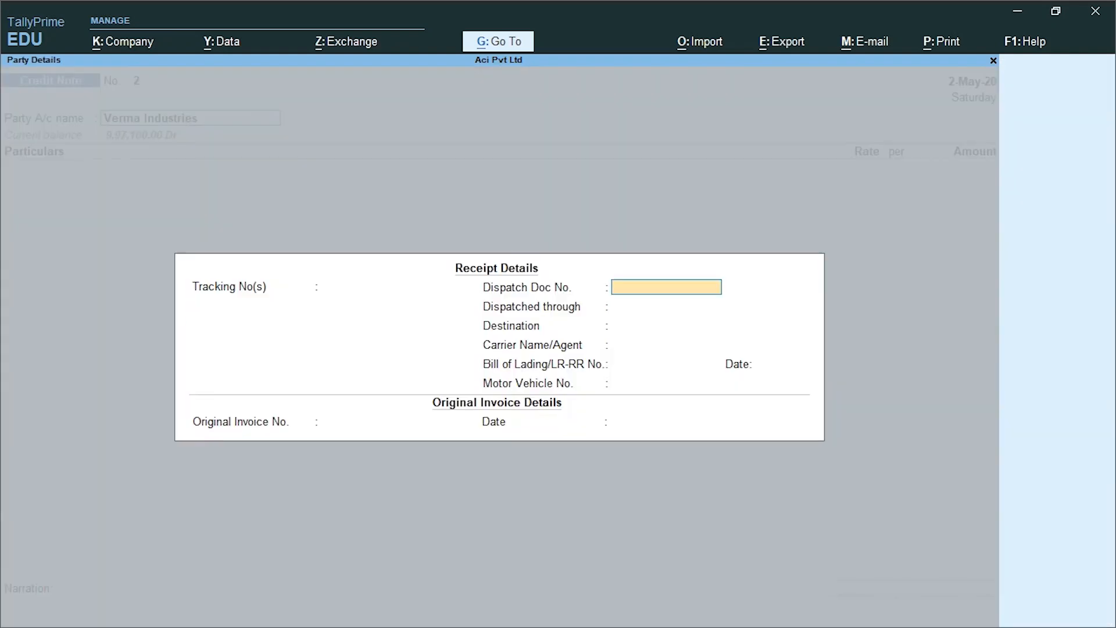
key("Return")
key("Return")
key("Return")
key("Return")
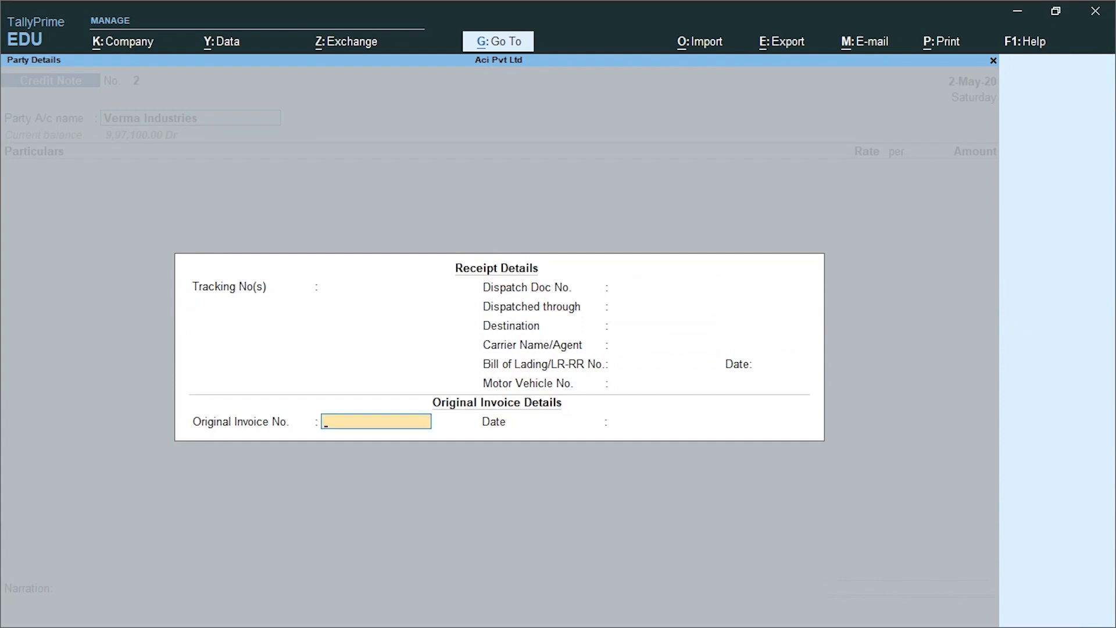
Enter Sal\004 dated 2-May-20 as the original invoice and accept the Verma Industries party details with Maharashtra as place of supply.
type("Sal\\004")
key("Return")
key("Return")
key("Return")
key("Return")
key("Return")
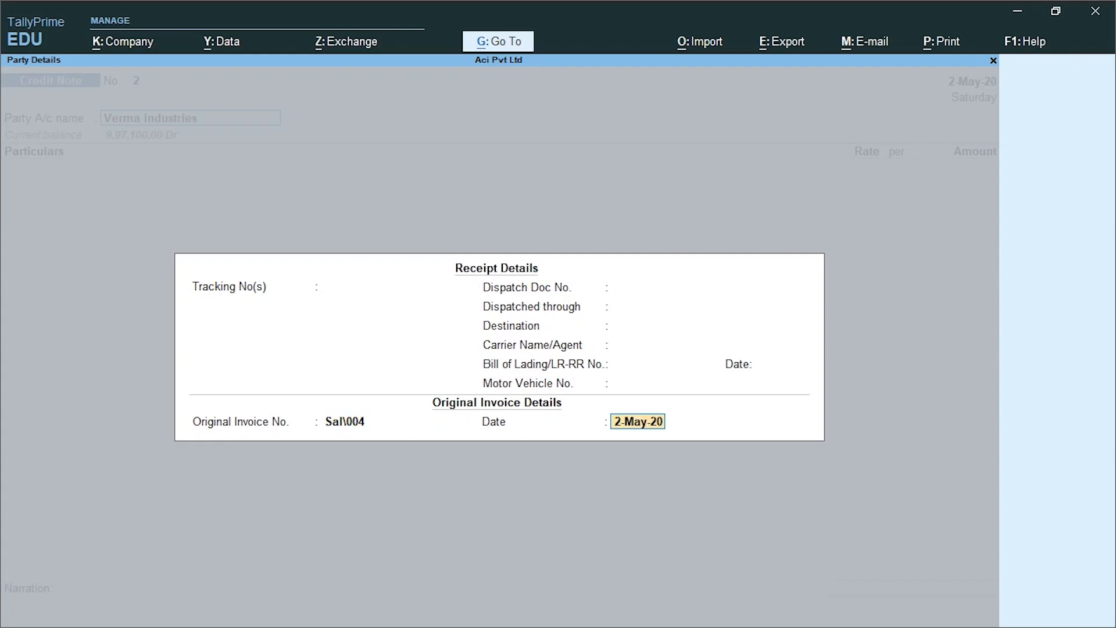
key("Return")
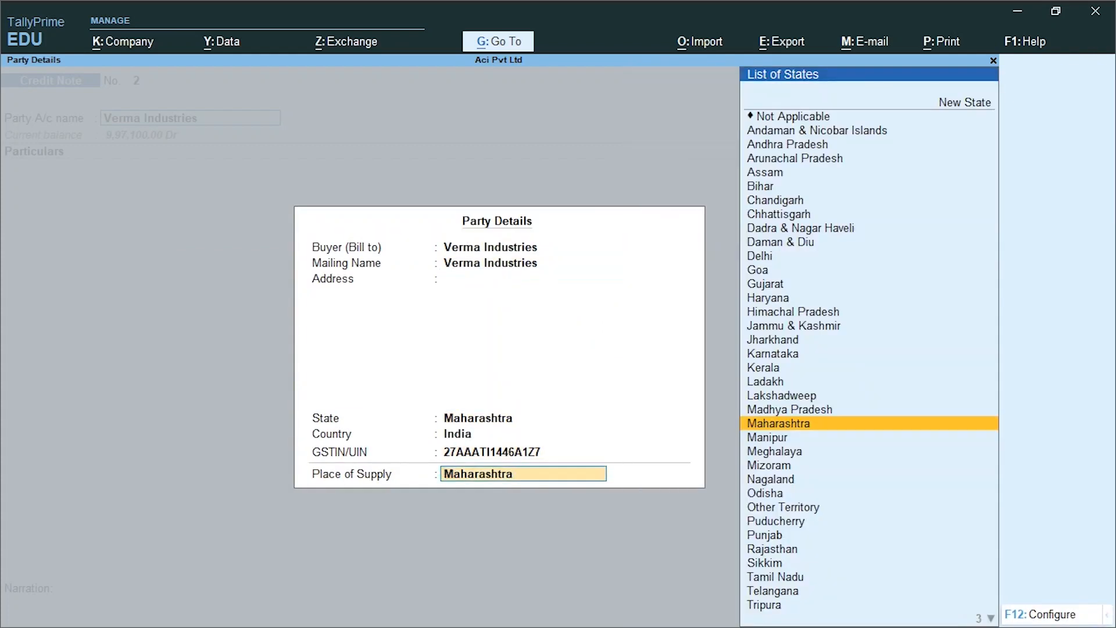
key("Return")
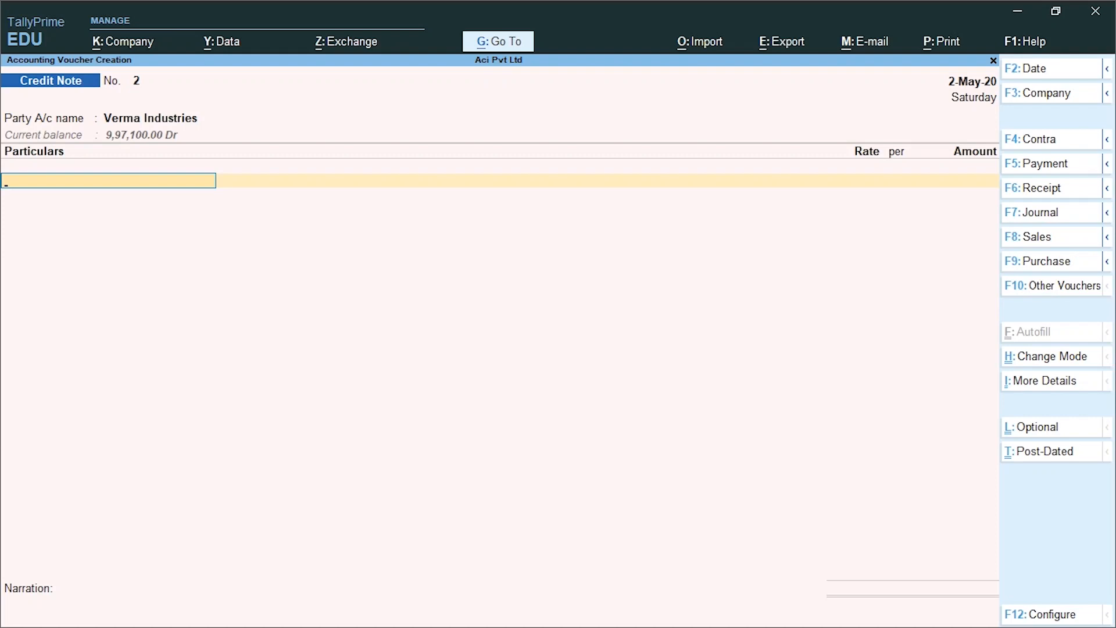
Add Catering Service for 45000 and the IGST ledger with its calculated amount to the Verma Industries credit note.
type("C")
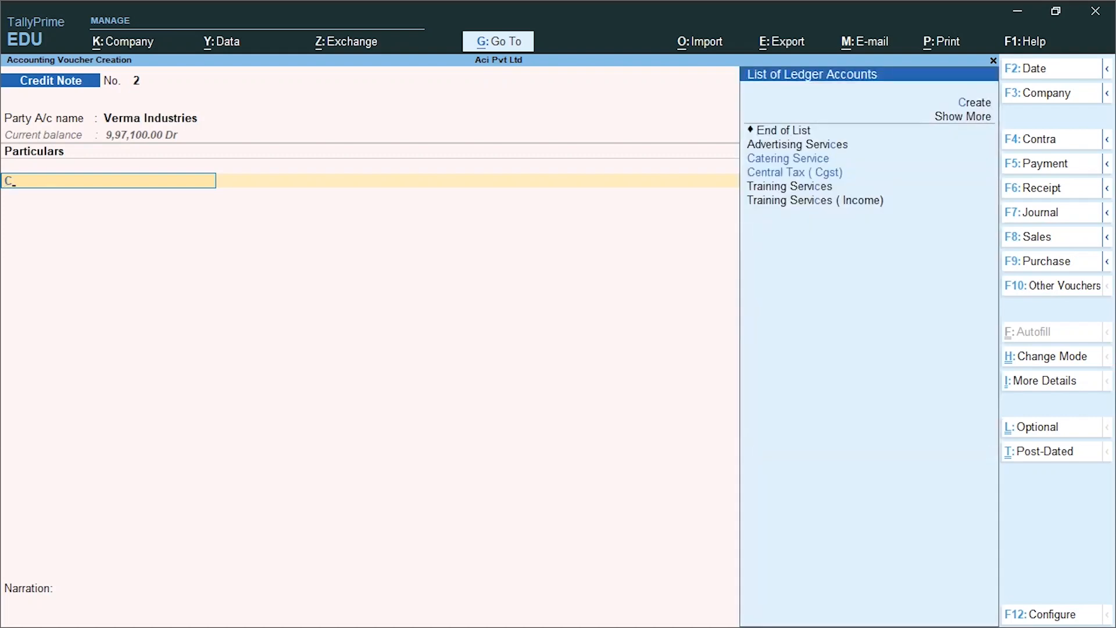
key("Return")
type("45000")
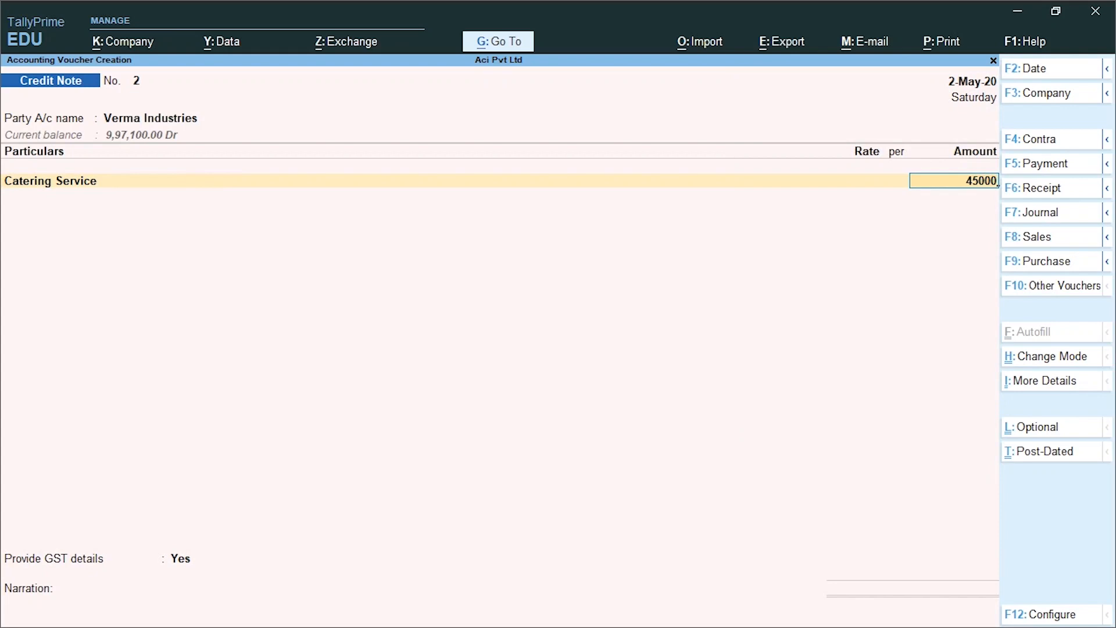
key("Return")
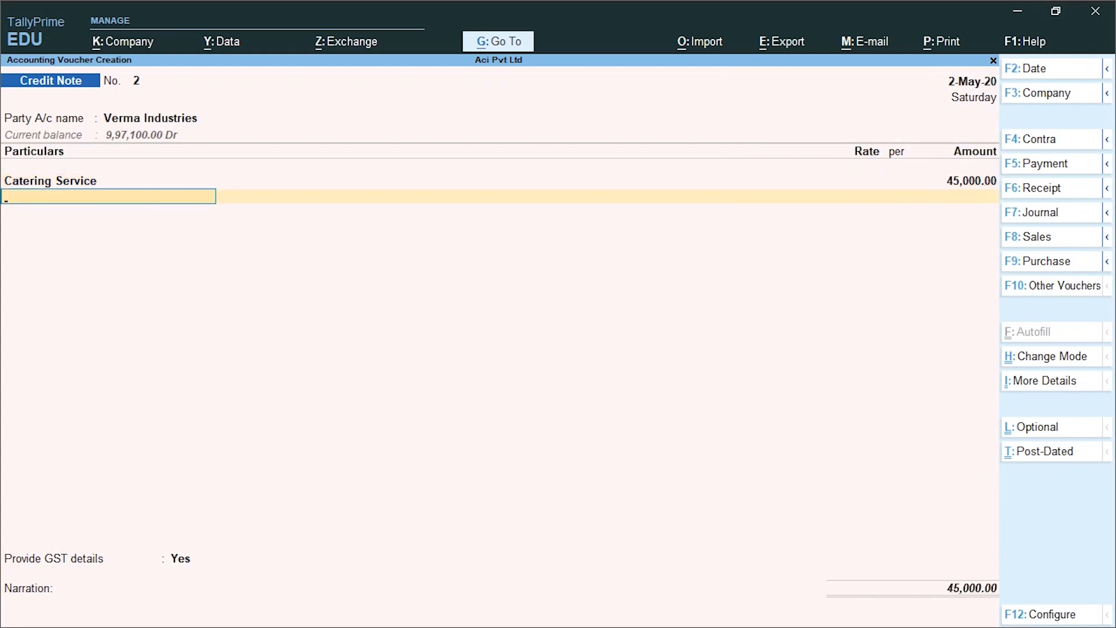
type("I")
key("Return")
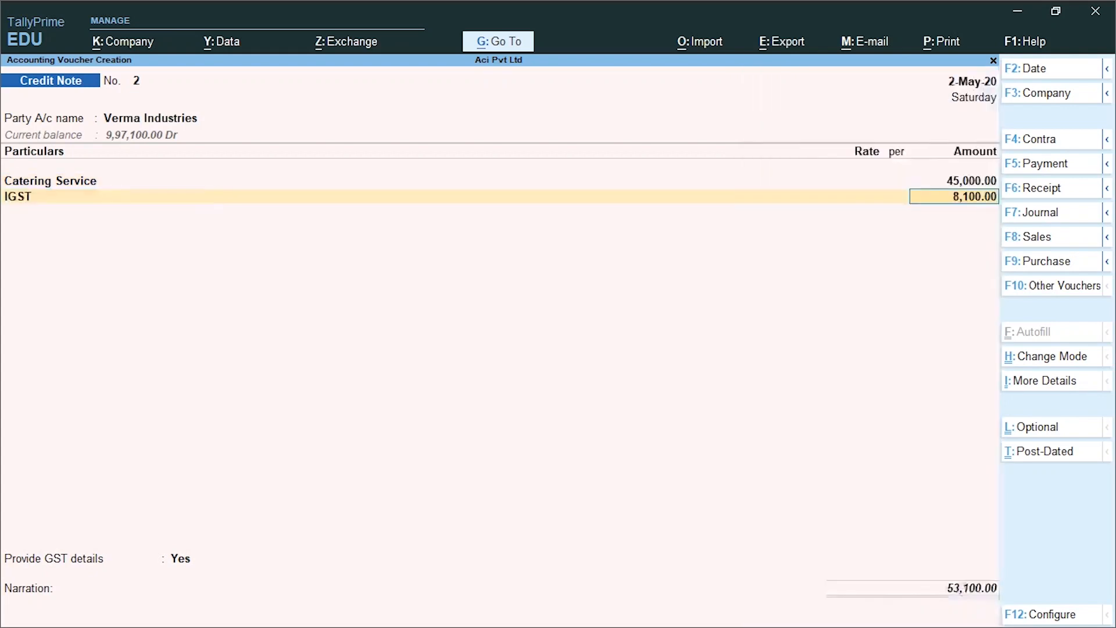
key("Return")
key("Return")
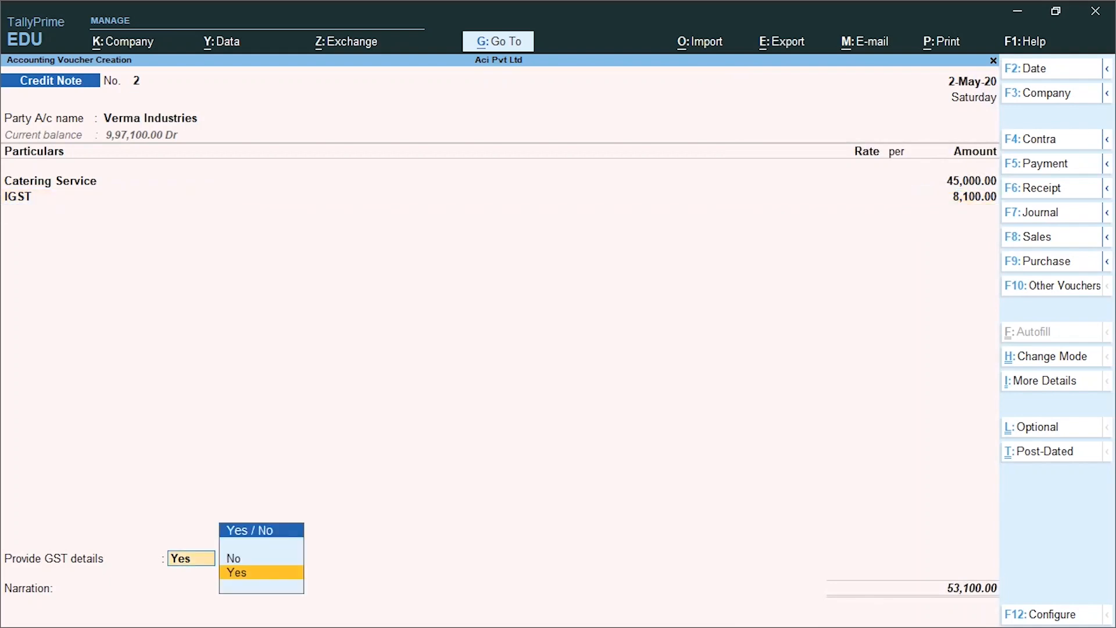
Keep Provide GST details at Yes and accept the default additional details for the Verma Industries credit note.
key("Return")
key("Return")
key("Return")
key("Return")
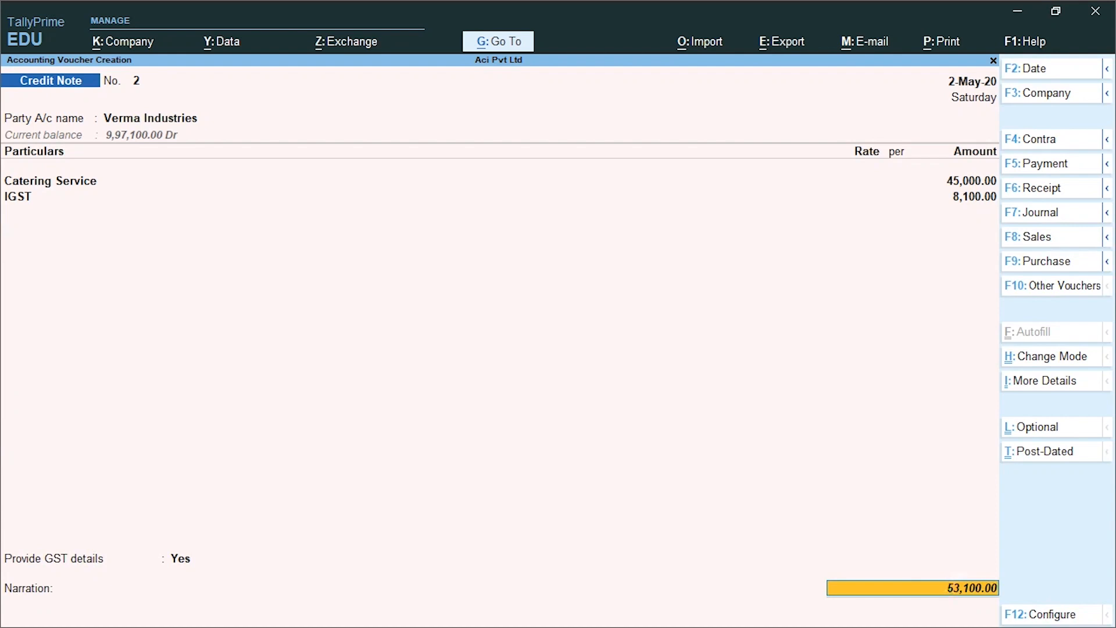
Adjust the full credit amount as Agst Ref against bill Sal\004, save the Verma Industries credit note and leave voucher entry.
key("Return")
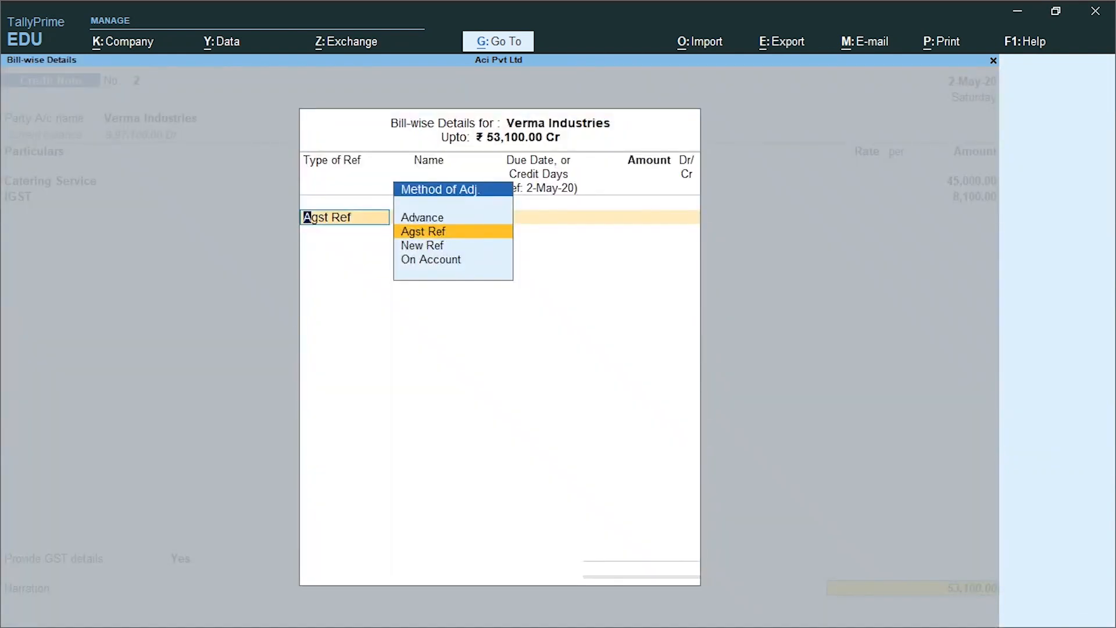
key("Return")
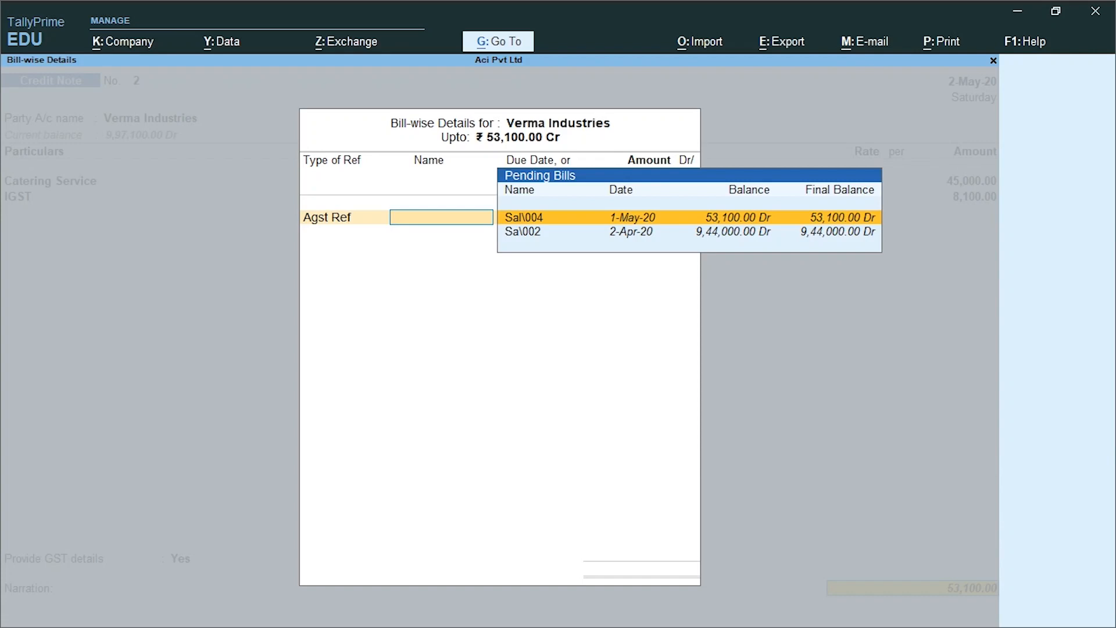
key("Return")
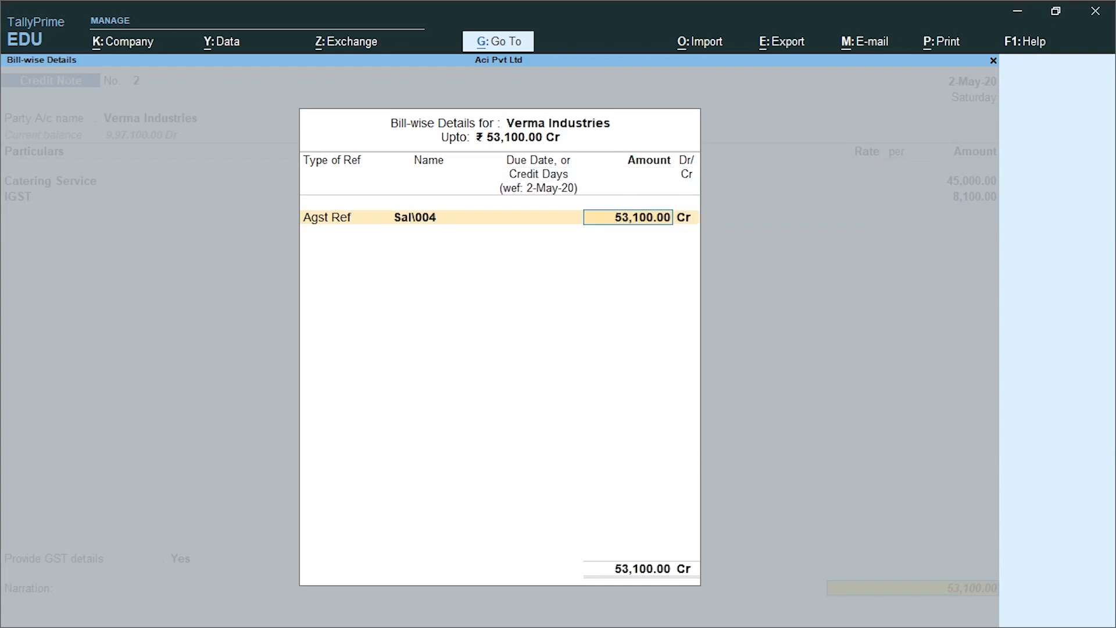
key("Return")
key("Return")
key("Return")
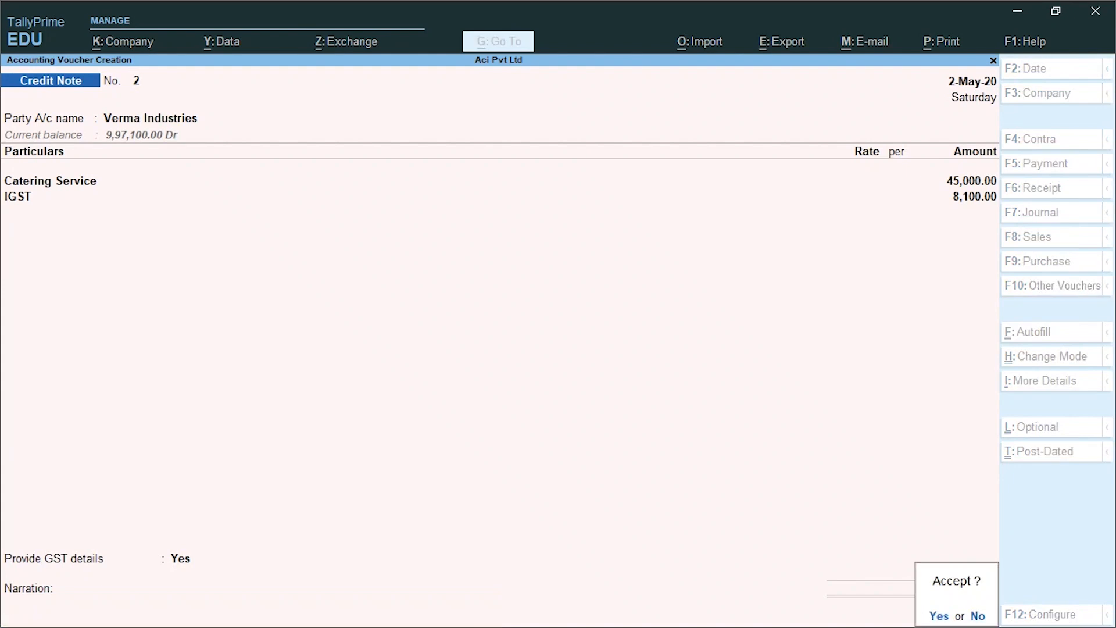
key("Return")
key("Escape")
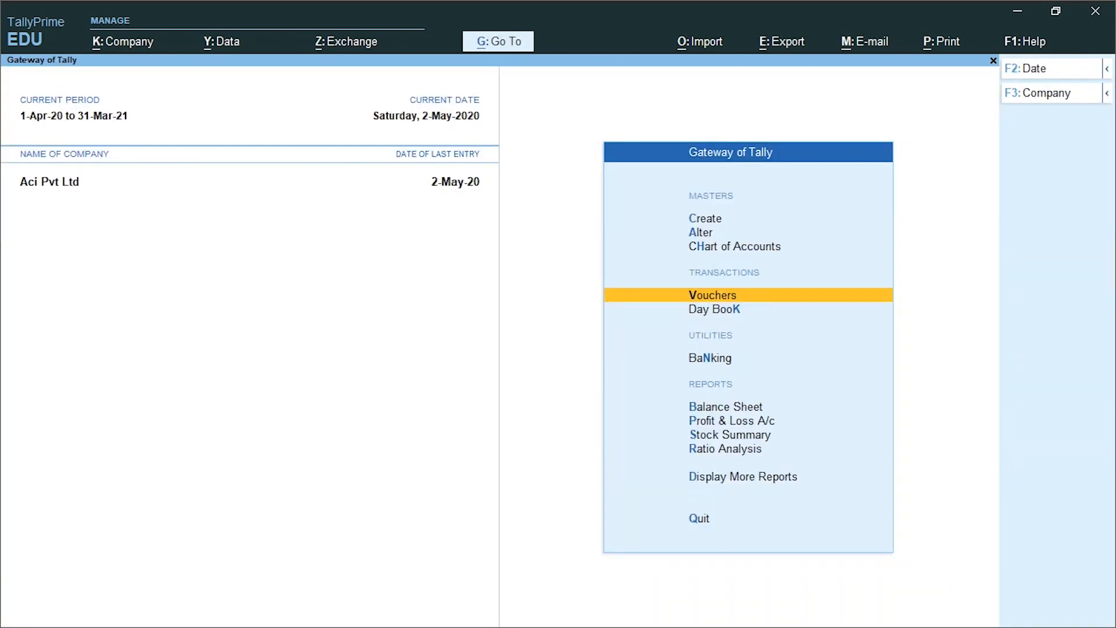
Display the GSTR-1 report for the period from 1-4-2020 to 31-5.
key("d")
key("o")
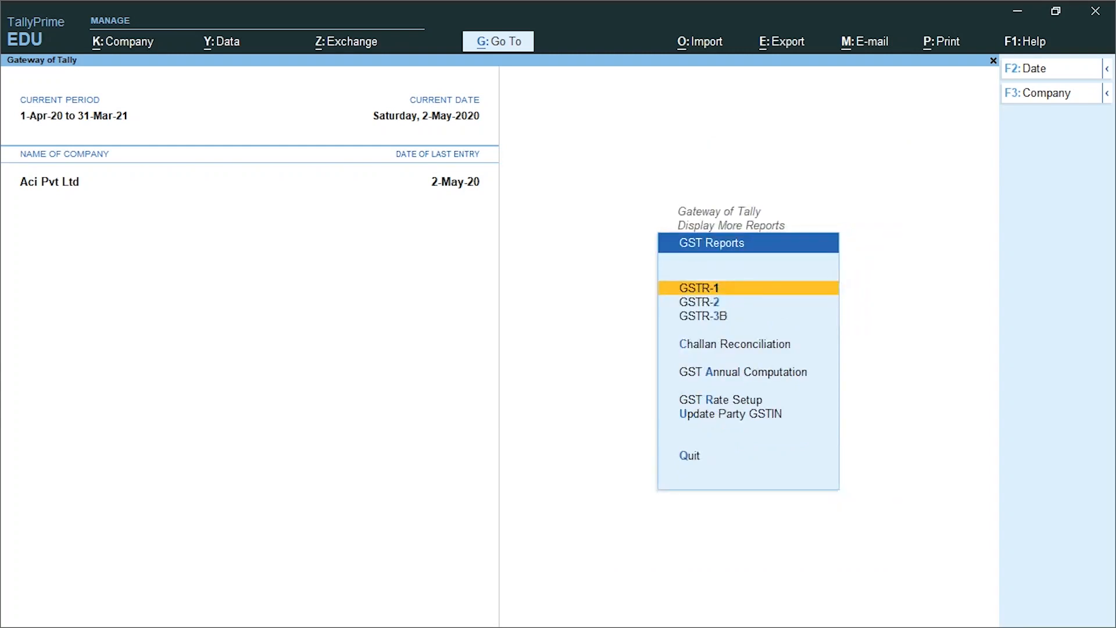
key("Return")
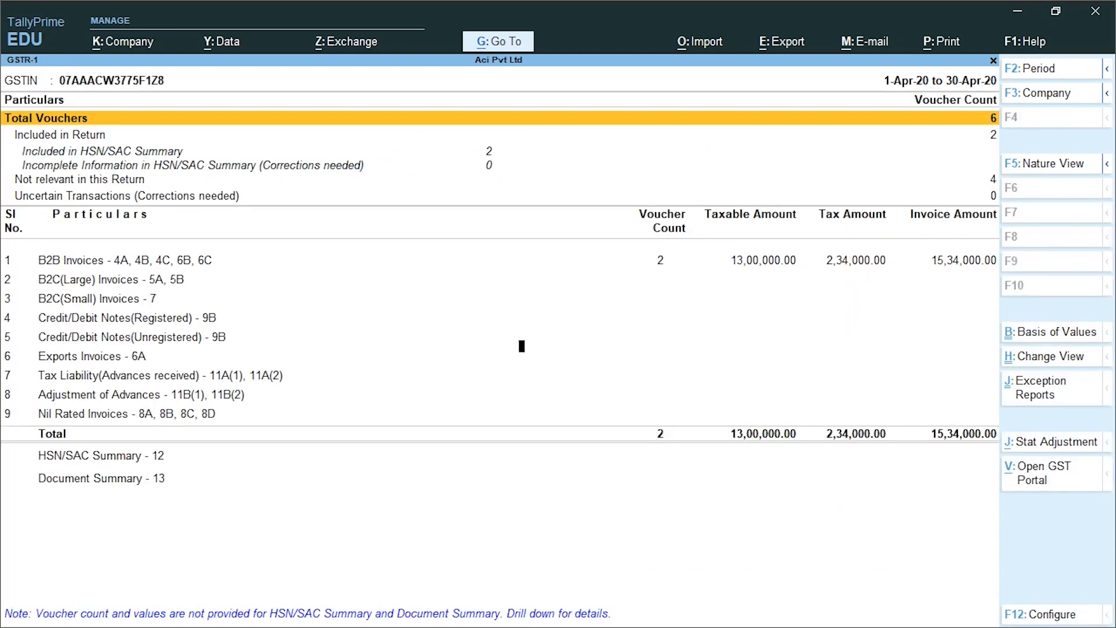
key("F2")
key("Return")
type("31")
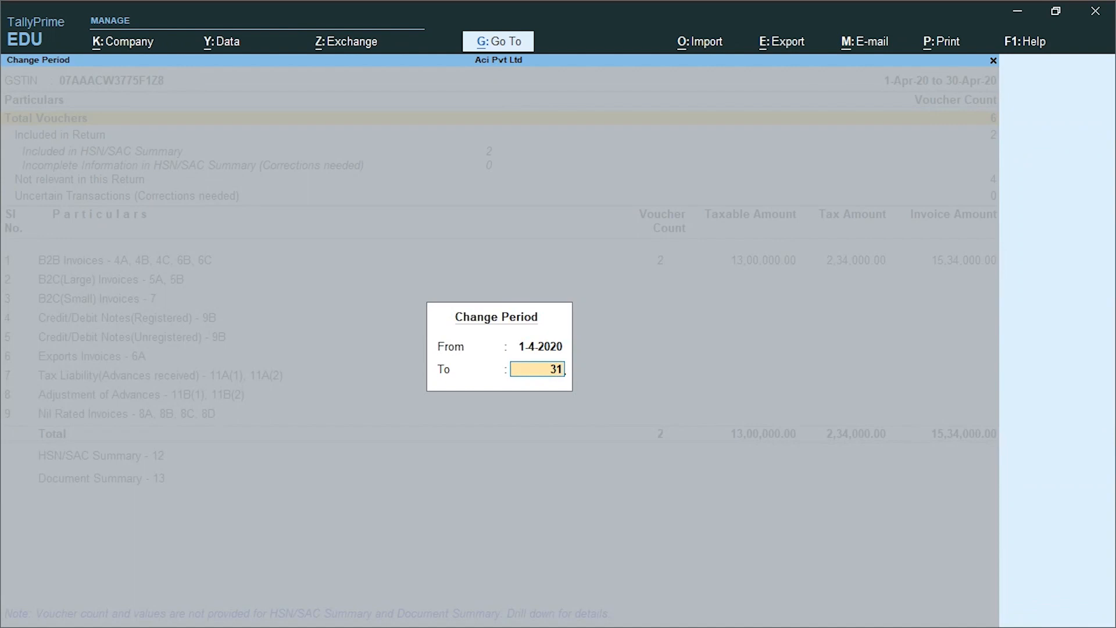
type("-5")
key("Return")
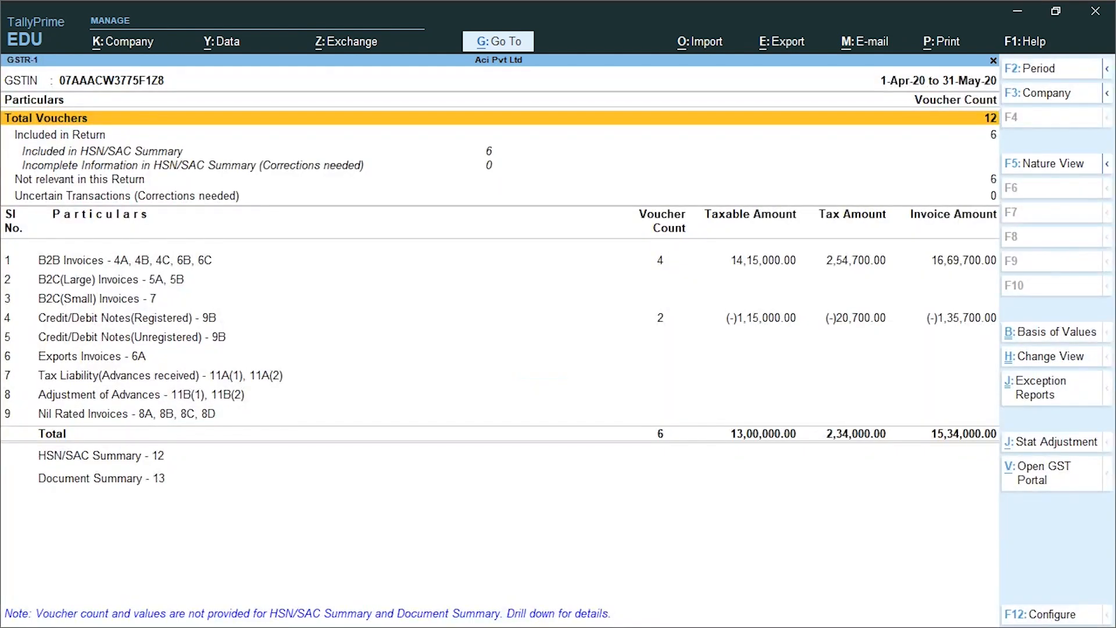
Drill down into Credit/Debit Notes(Registered) - 9B in GSTR-1 to examine the recorded credit note vouchers.
key("Down")
key("Down")
key("Down")
key("Down")
key("Down")
key("Down")
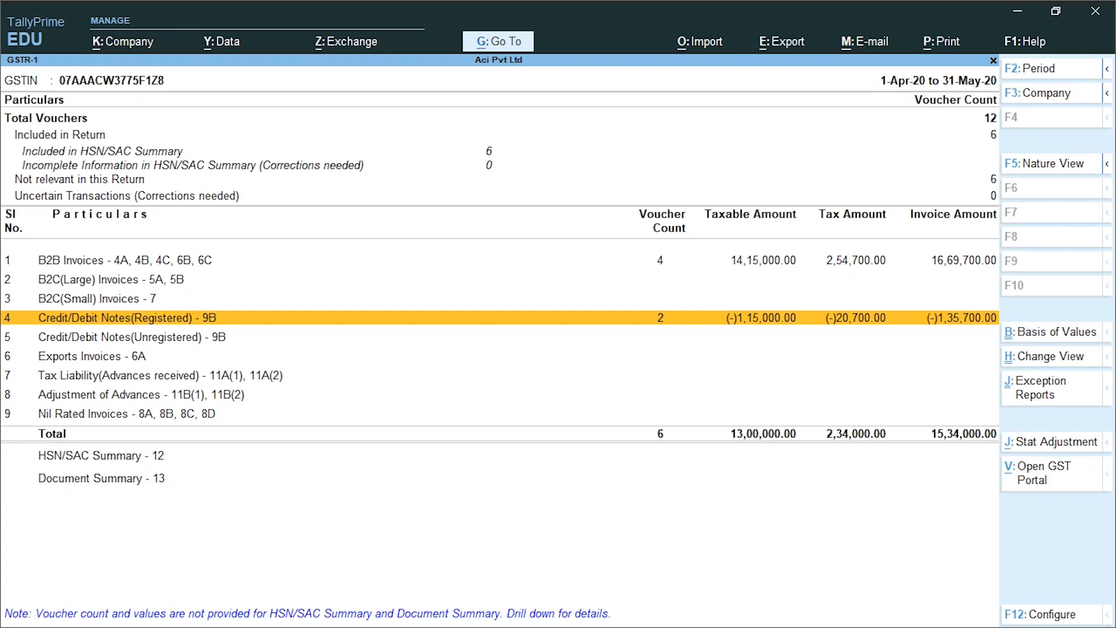
key("Return")
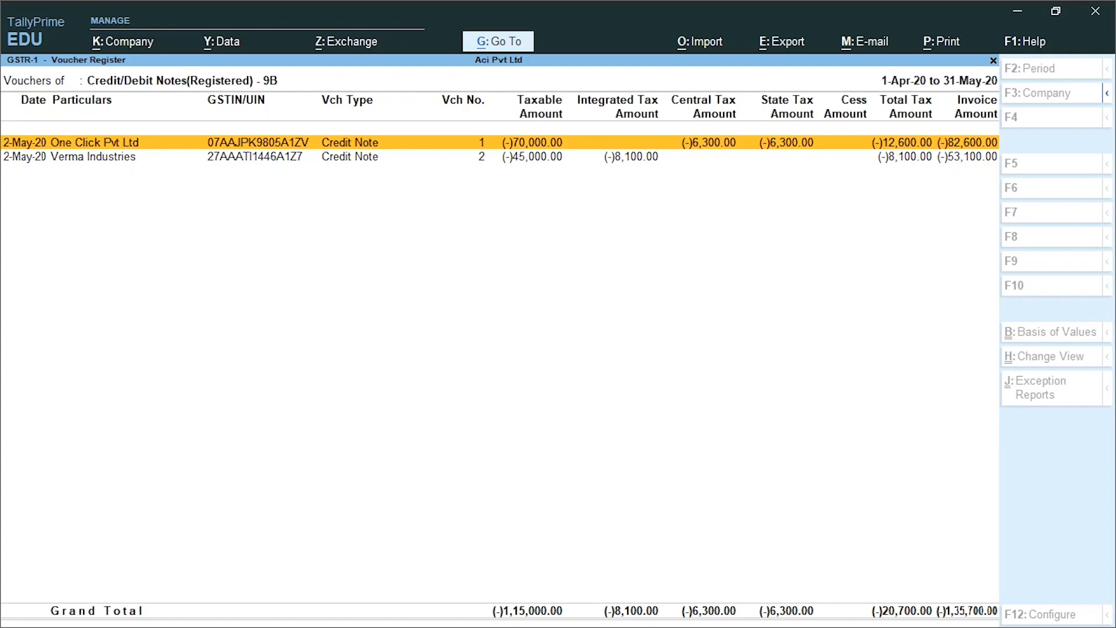
Examine the Verma Industries credit note entry, return to the GSTR-1 summary and review its remaining sections down to HSN/SAC Summary - 12.
key("Down")
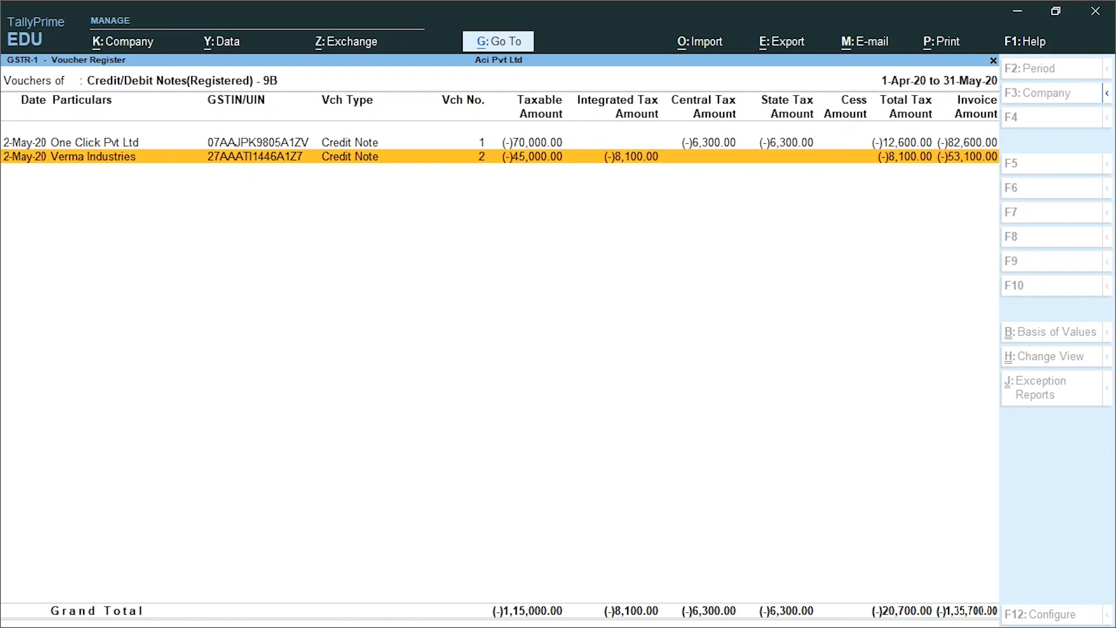
key("Escape")
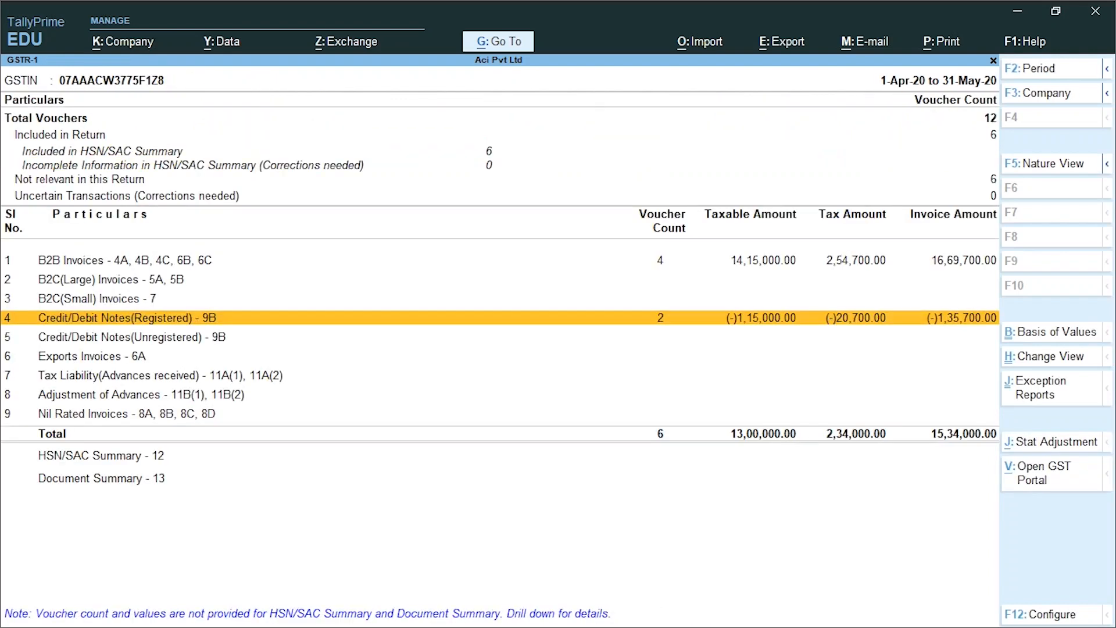
key("Down")
key("Down")
key("Down")
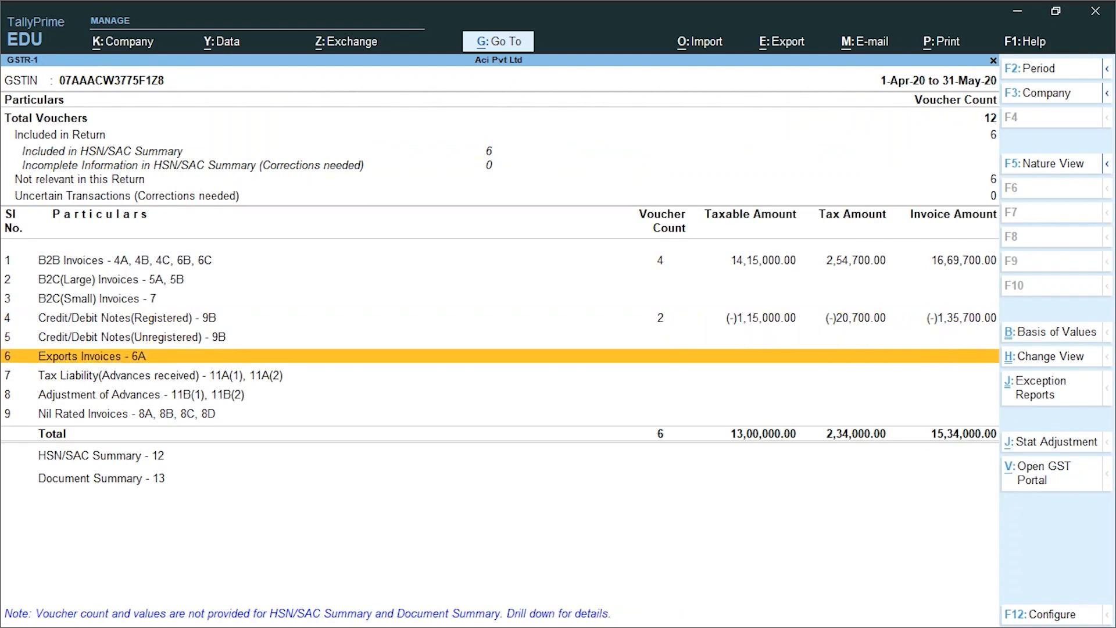
key("Down")
key("Down")
key("Down")
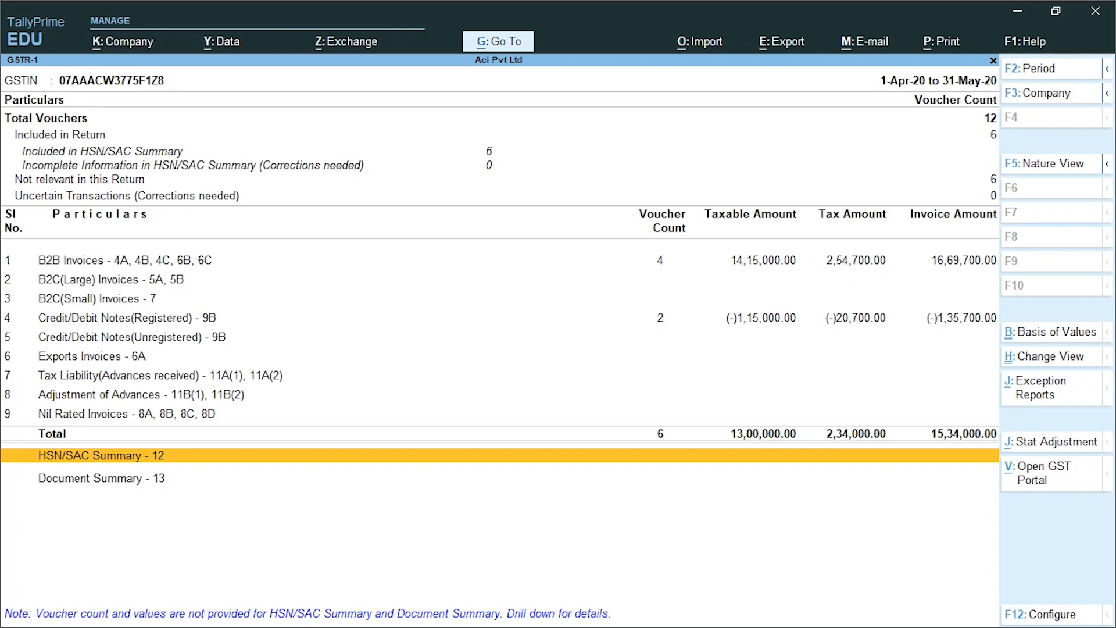
Close the GSTR-1 report and leave the report menus to return to the main Gateway of Tally.
key("Escape")
key("Escape")
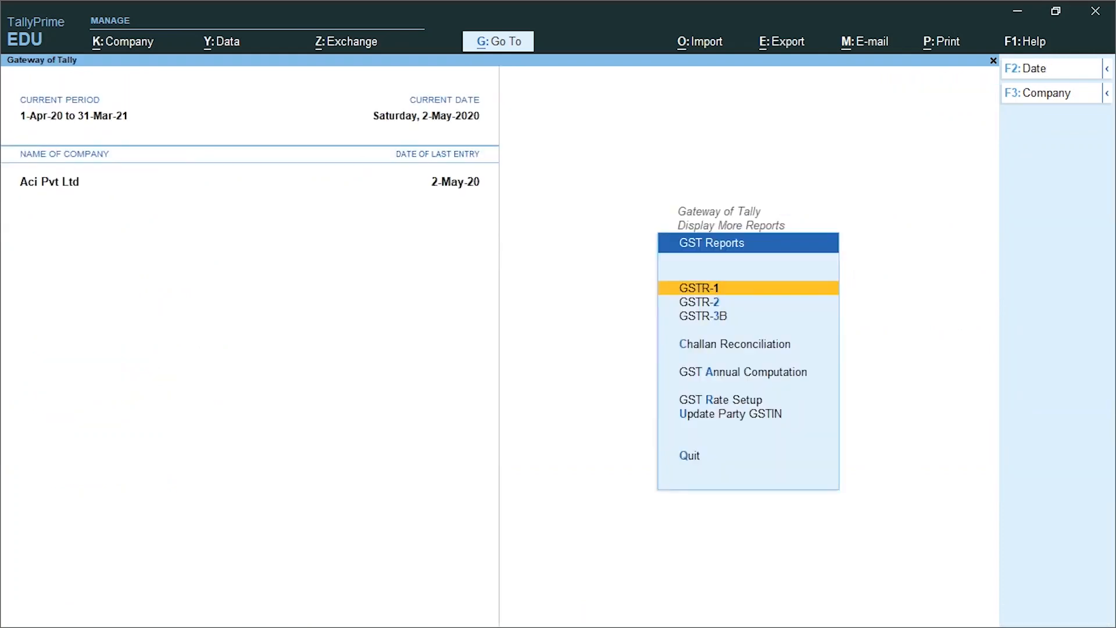
key("Escape")
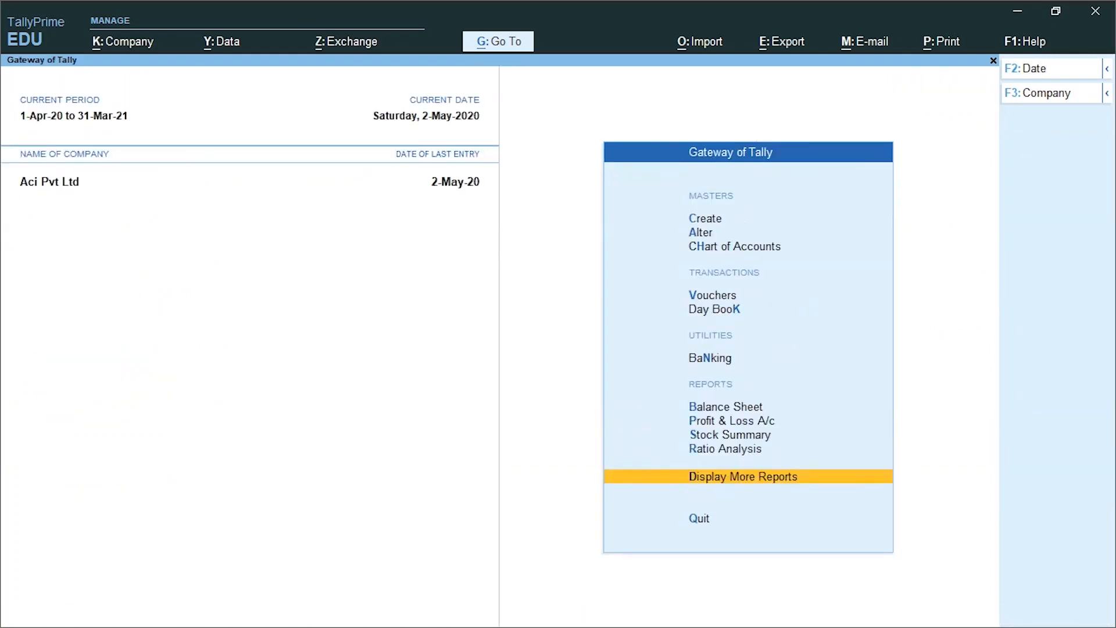
key("ctrl")
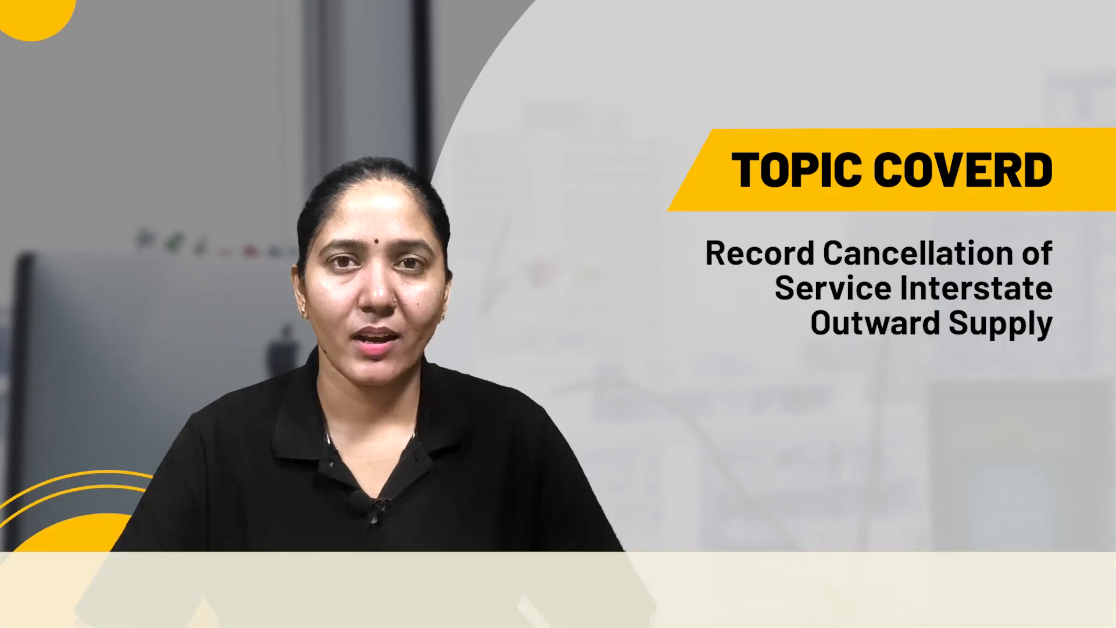